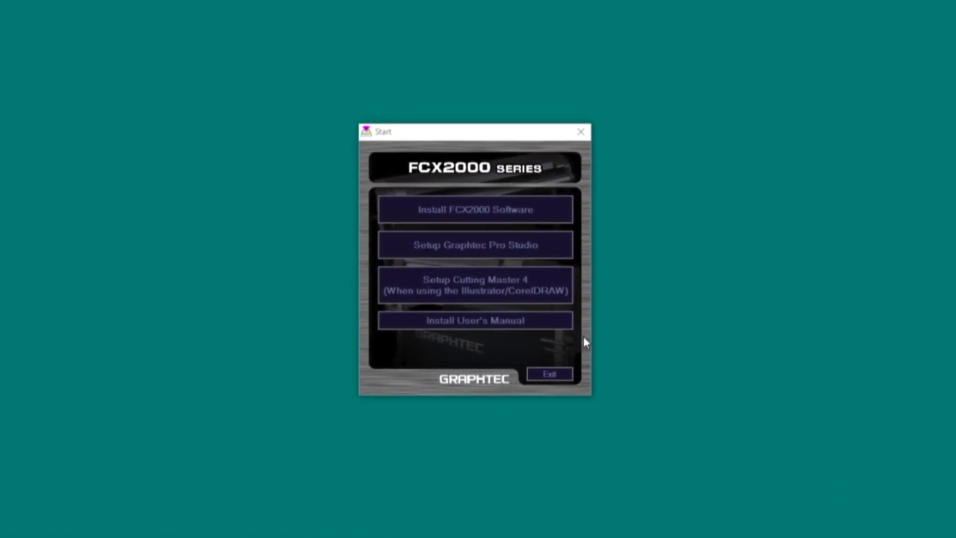
Step: Start the Cutting Master 4 installer from the FCX2000 launcher with English as the language
{"action": "left_click", "coordinate": [482, 285]}
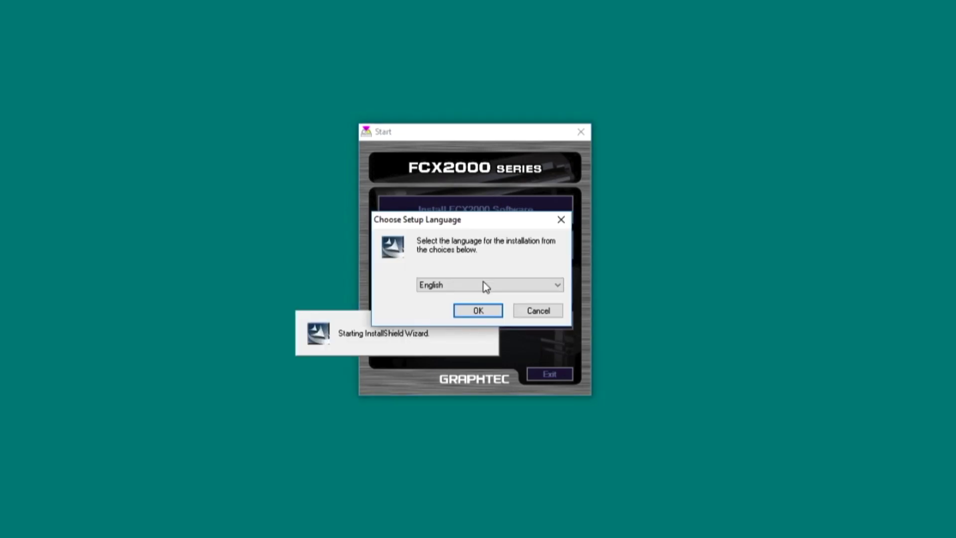
{"action": "left_click", "coordinate": [478, 311]}
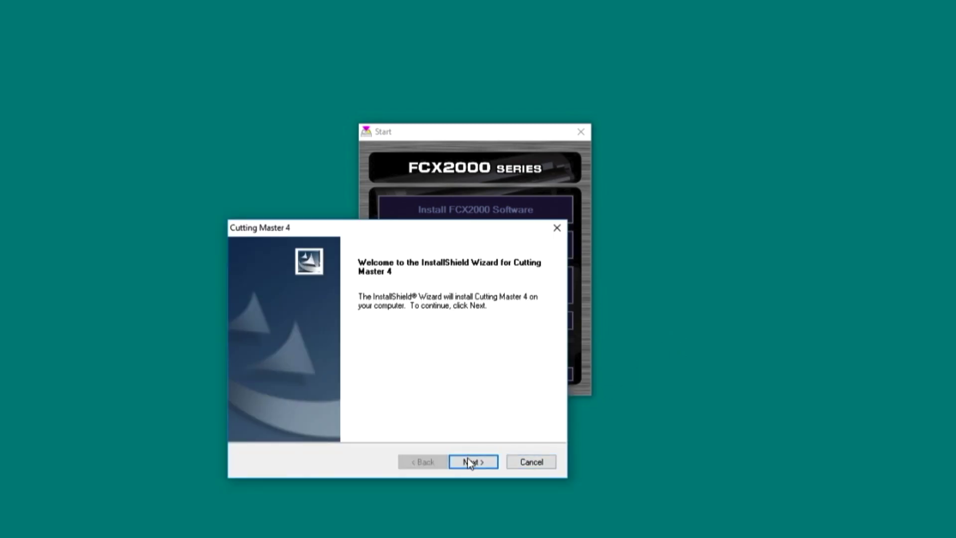
Step: Install Cutting Master 4 with the licence accepted and default folder, features and program folder
{"action": "left_click", "coordinate": [467, 462]}
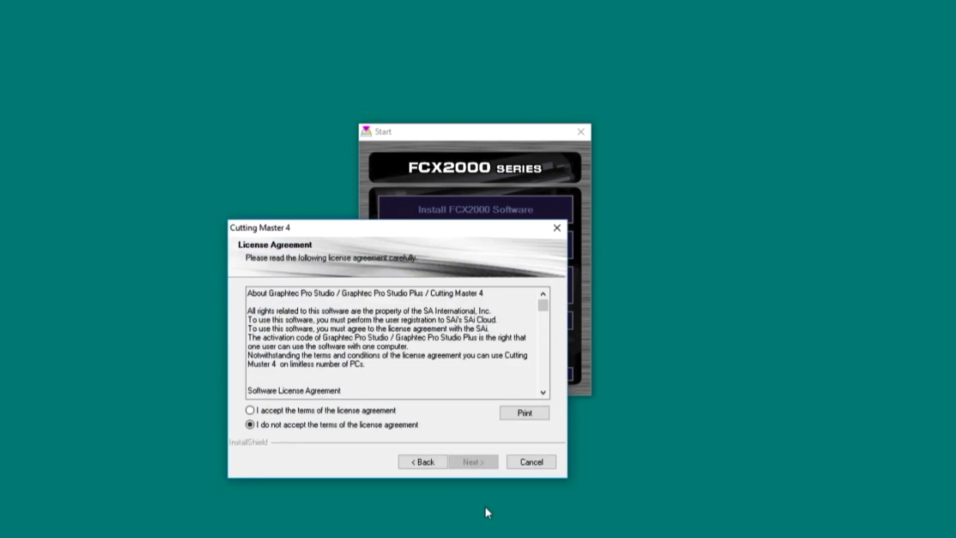
{"action": "left_click", "coordinate": [366, 411]}
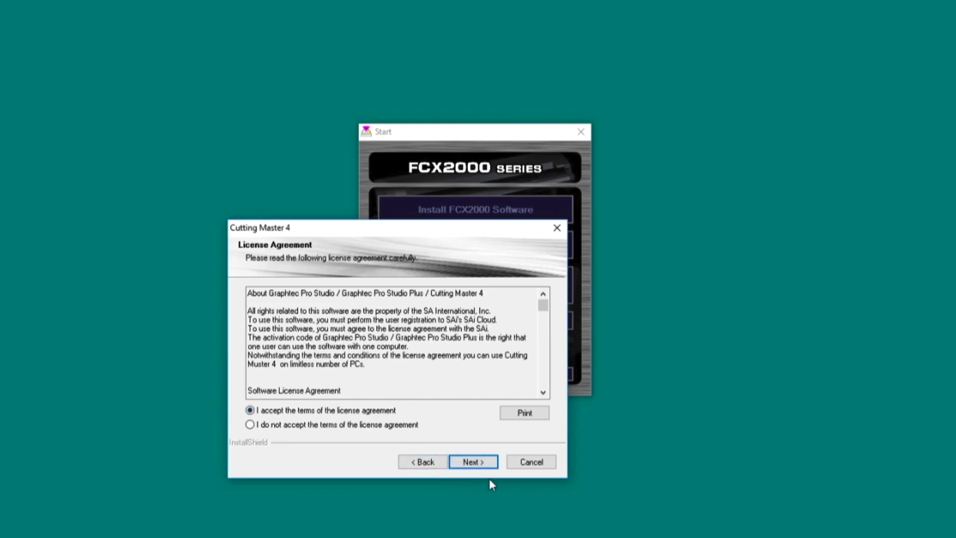
{"action": "left_click", "coordinate": [478, 461]}
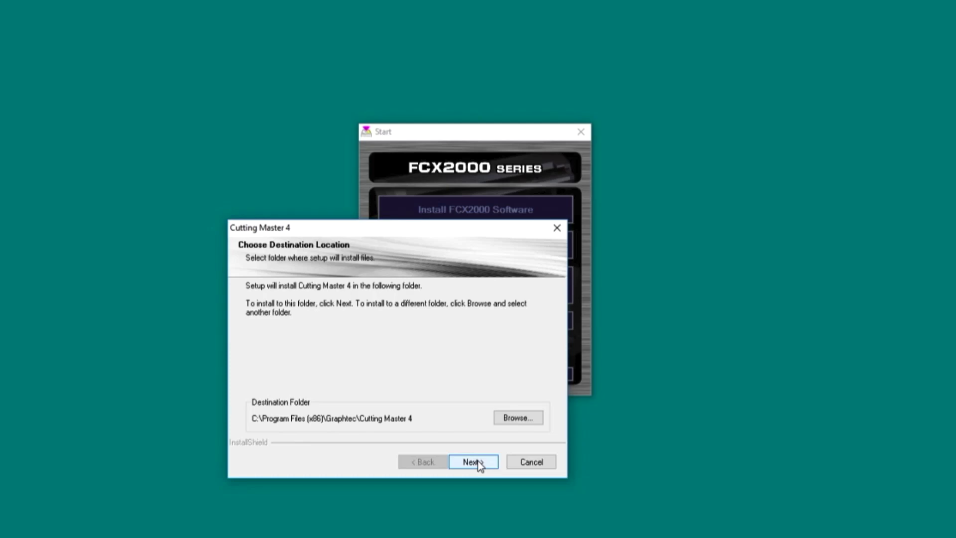
{"action": "left_click", "coordinate": [479, 463]}
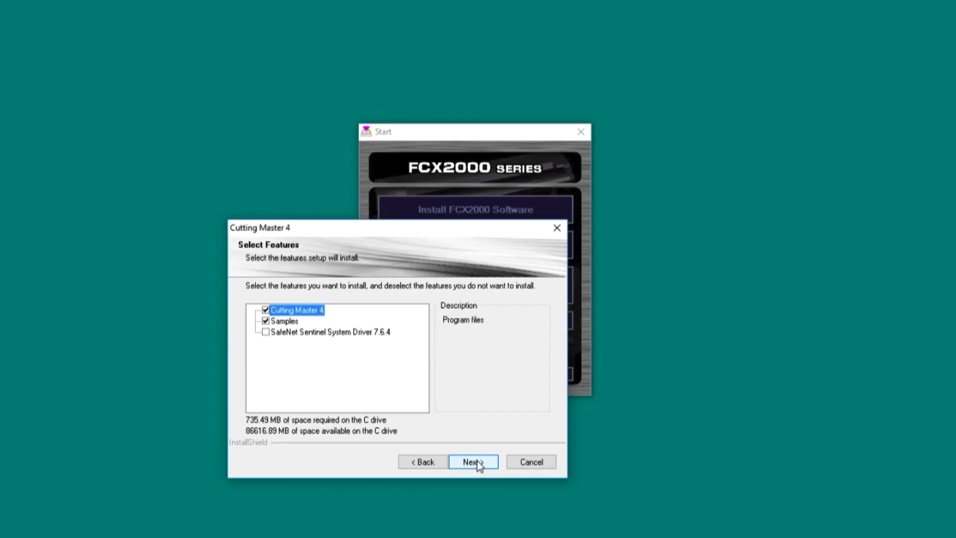
{"action": "left_click", "coordinate": [479, 462]}
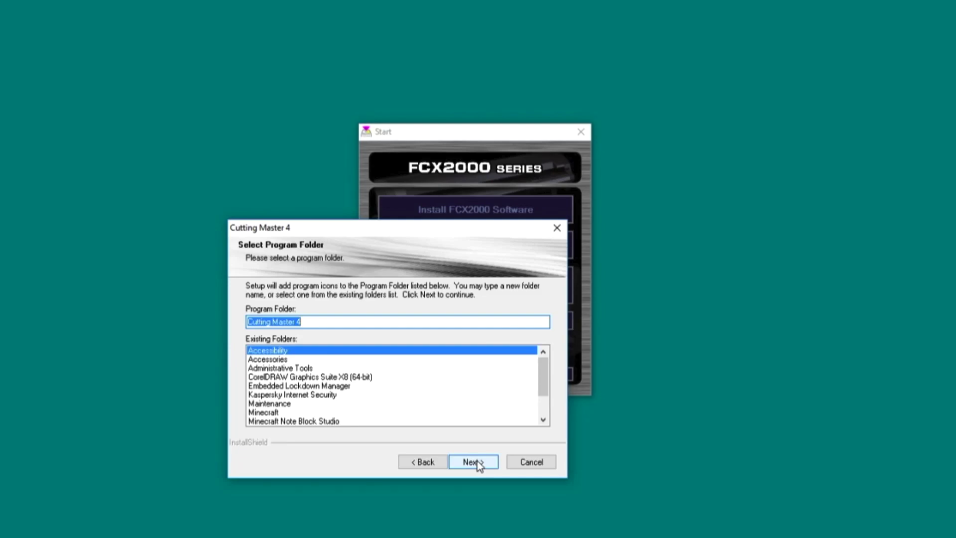
{"action": "left_click", "coordinate": [475, 461]}
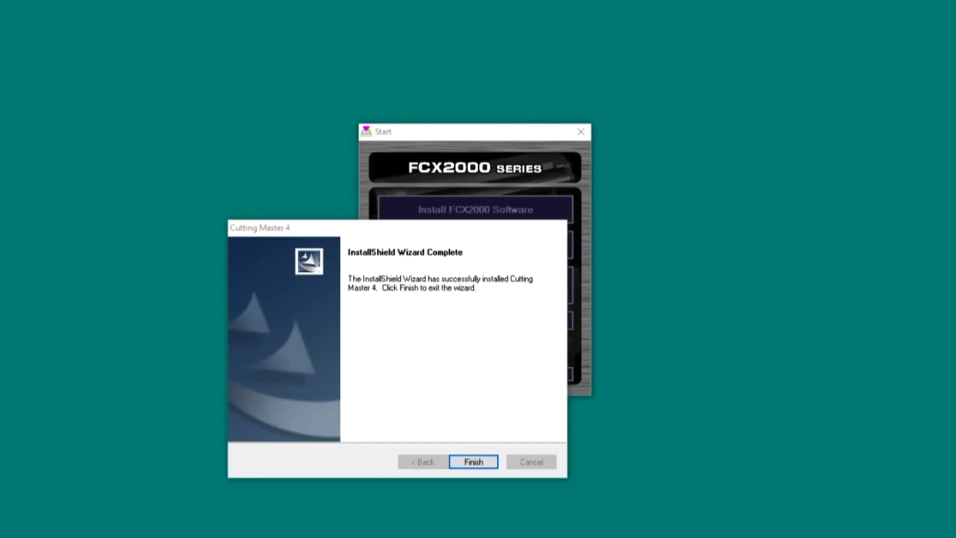
{"action": "left_click", "coordinate": [473, 461]}
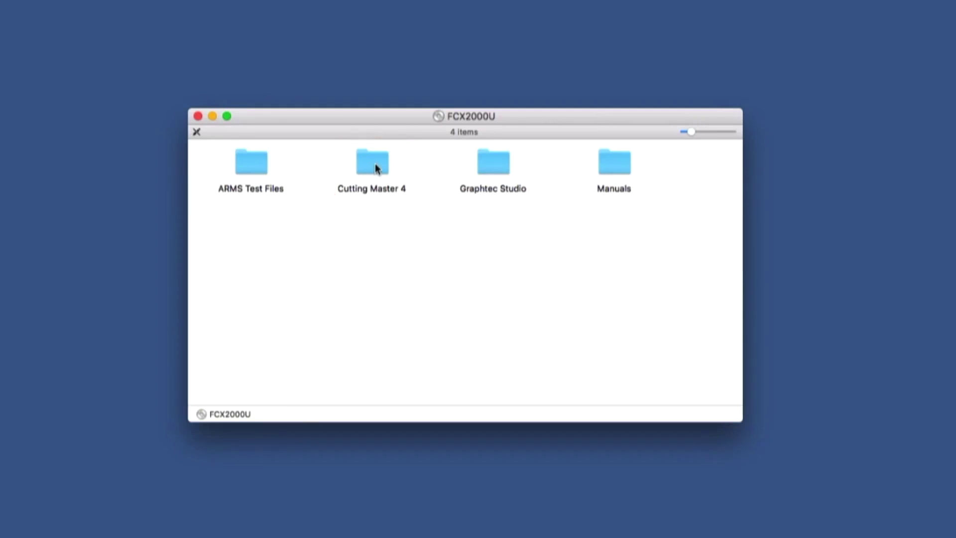
Step: Open the disc's Cutting Master 4 folder and launch Cutting Master 4_signed.pkg
{"action": "double_click", "coordinate": [374, 164]}
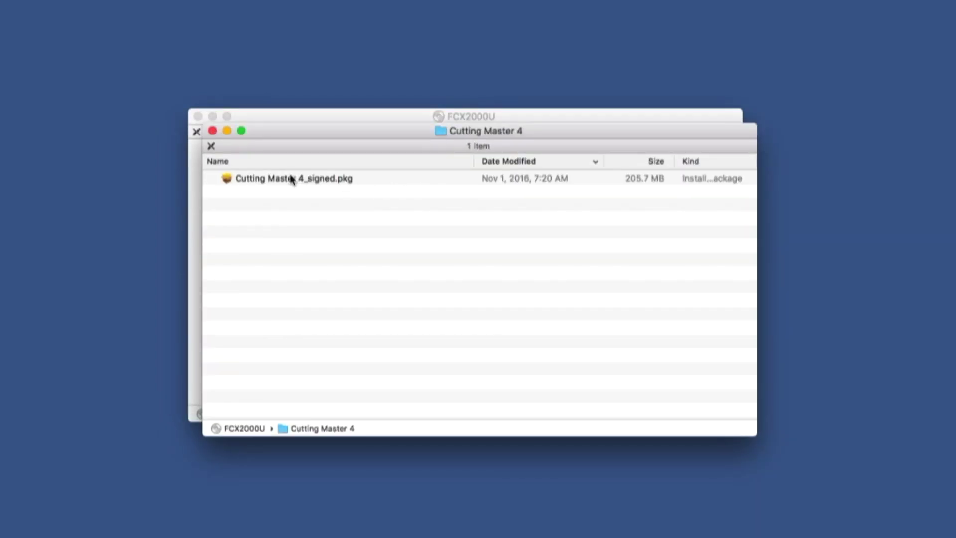
{"action": "double_click", "coordinate": [293, 179]}
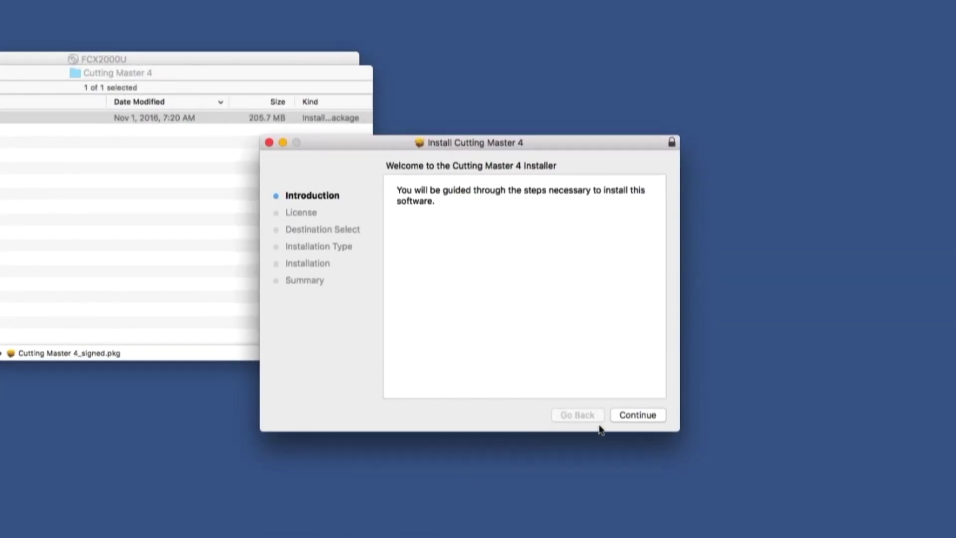
Step: Agree to the licence and start the installation, authorizing it with the system password
{"action": "left_click", "coordinate": [626, 415]}
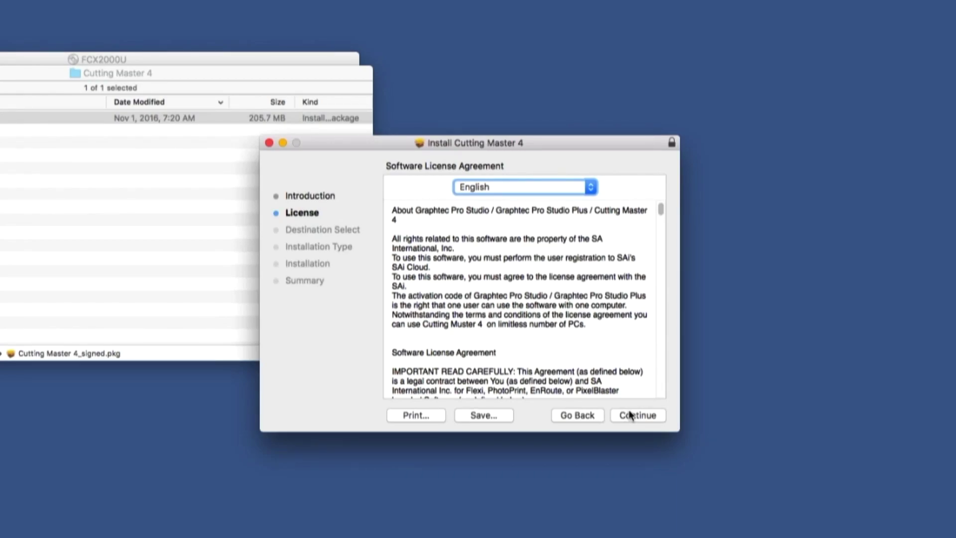
{"action": "left_click", "coordinate": [630, 415]}
{"action": "left_click", "coordinate": [614, 252]}
{"action": "left_click", "coordinate": [647, 416]}
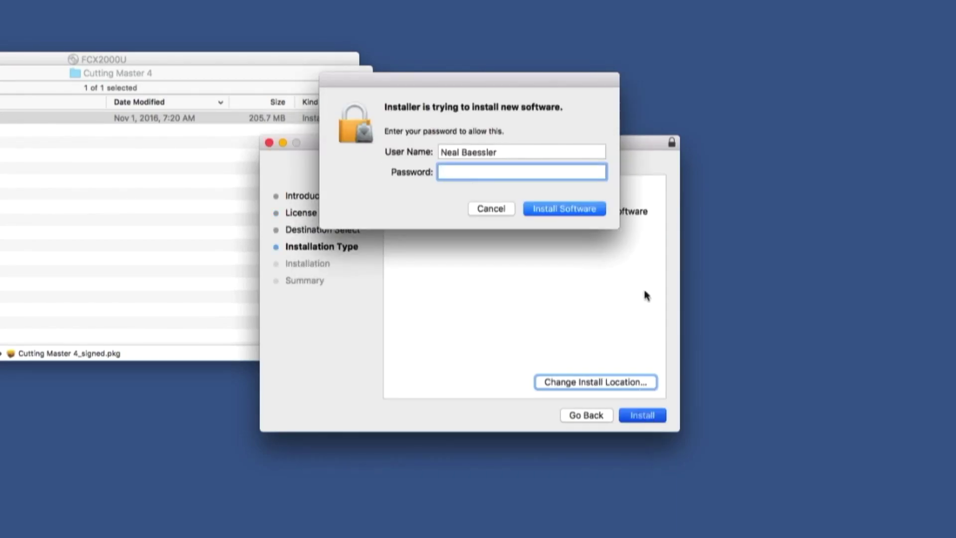
{"action": "type", "text": "****"}
{"action": "left_click", "coordinate": [564, 213]}
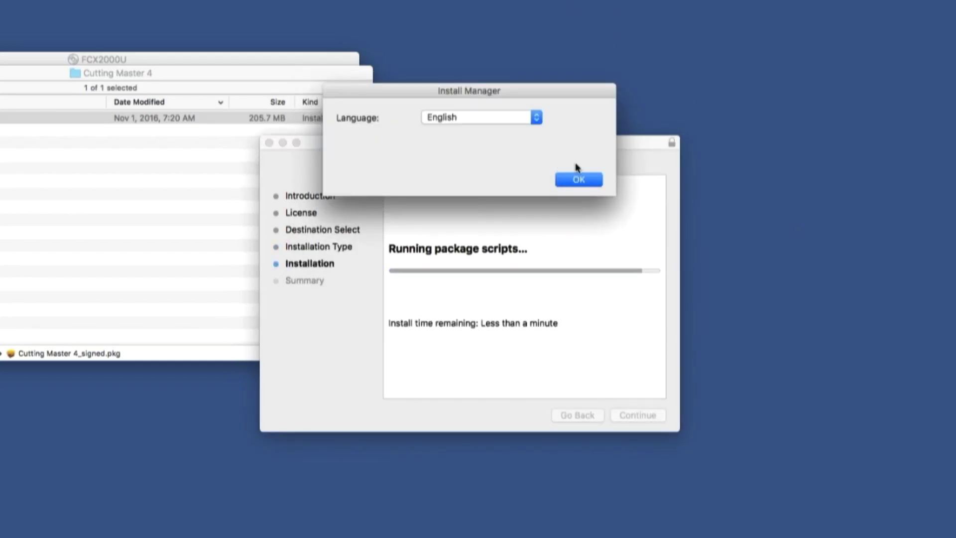
Step: Confirm English in the Install Manager, re-enter the password, clear old preferences and close the installer
{"action": "left_click", "coordinate": [592, 180]}
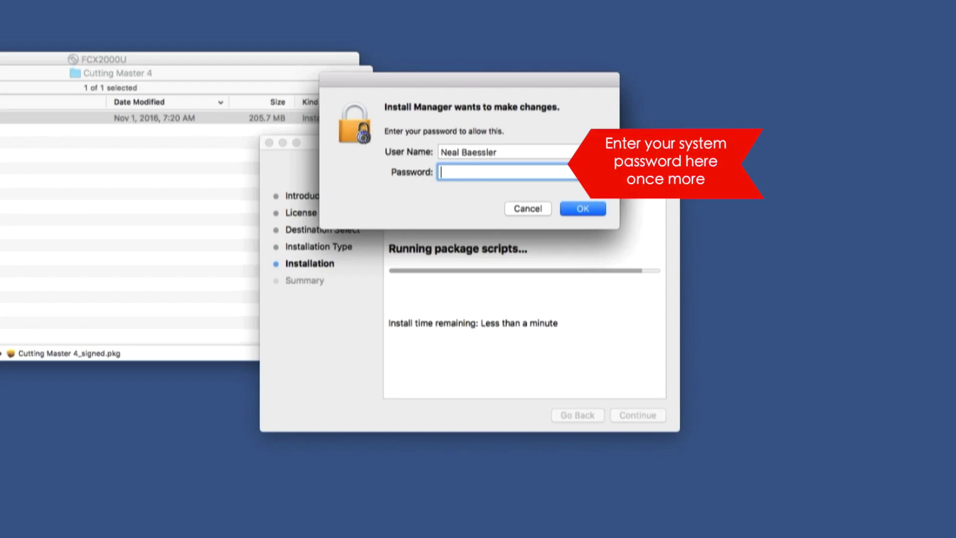
{"action": "type", "text": "••••"}
{"action": "key", "text": "Return"}
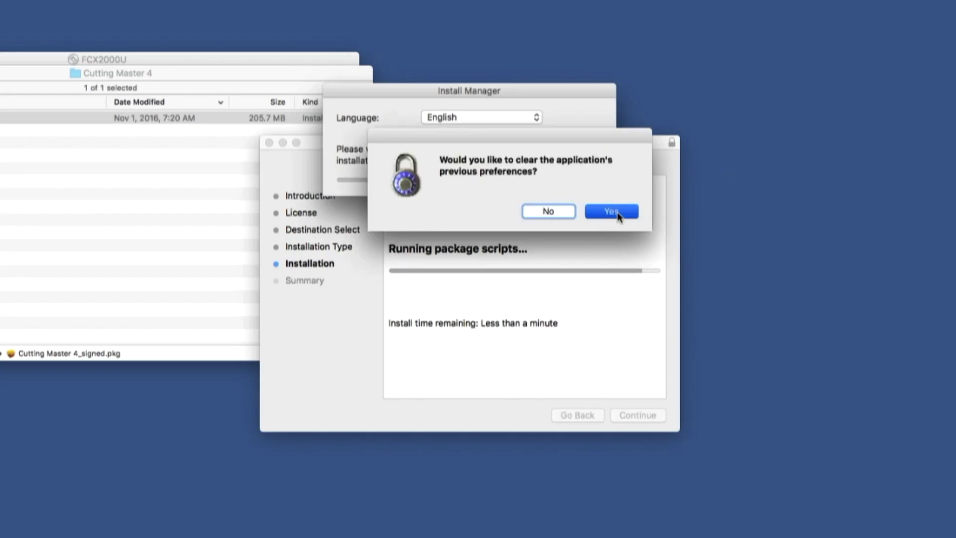
{"action": "left_click", "coordinate": [617, 211]}
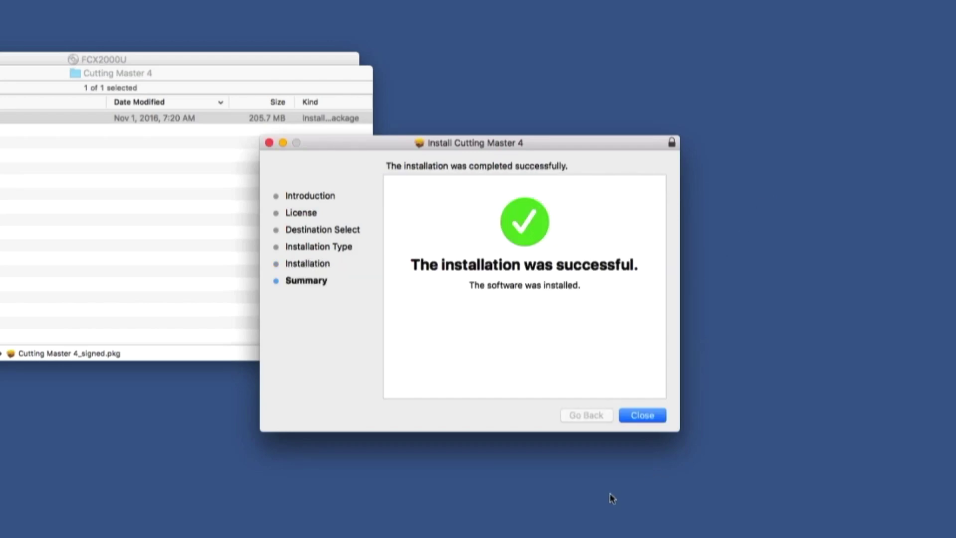
{"action": "left_click", "coordinate": [634, 414]}
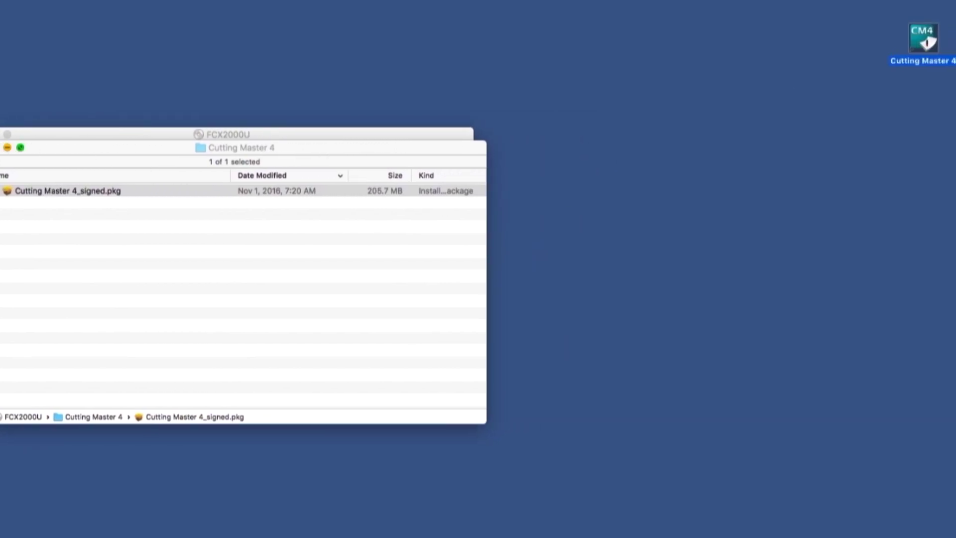
Step: Launch Cutting Master 4 and add a Graphtec FCX2000-60 cutter setup named FCX2000-60 on USB
{"action": "double_click", "coordinate": [928, 41]}
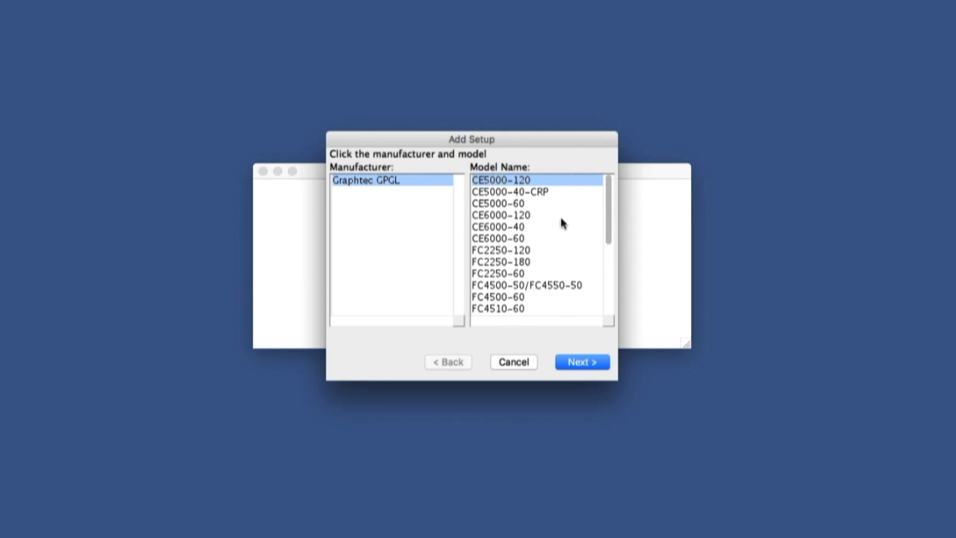
{"action": "left_click_drag", "start_coordinate": [608, 211], "coordinate": [608, 295]}
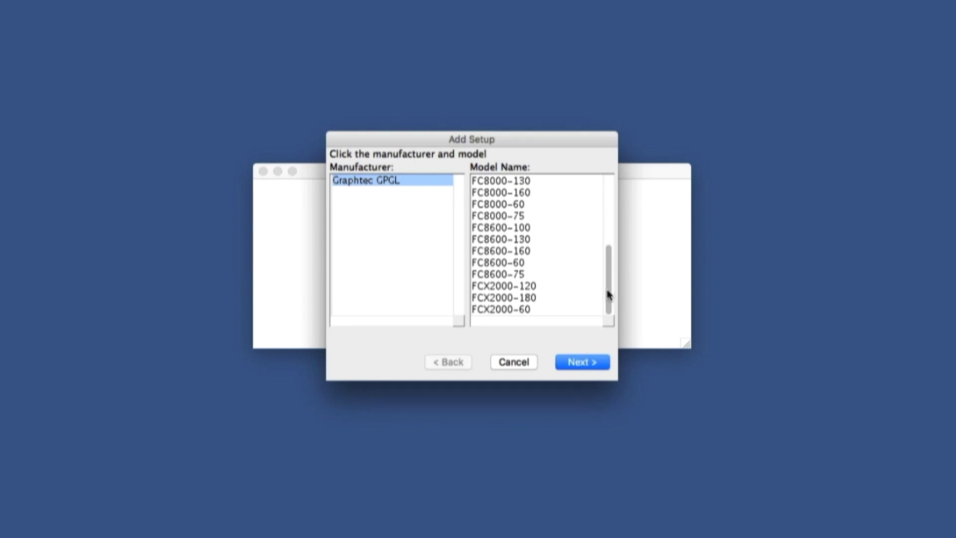
{"action": "left_click", "coordinate": [518, 308]}
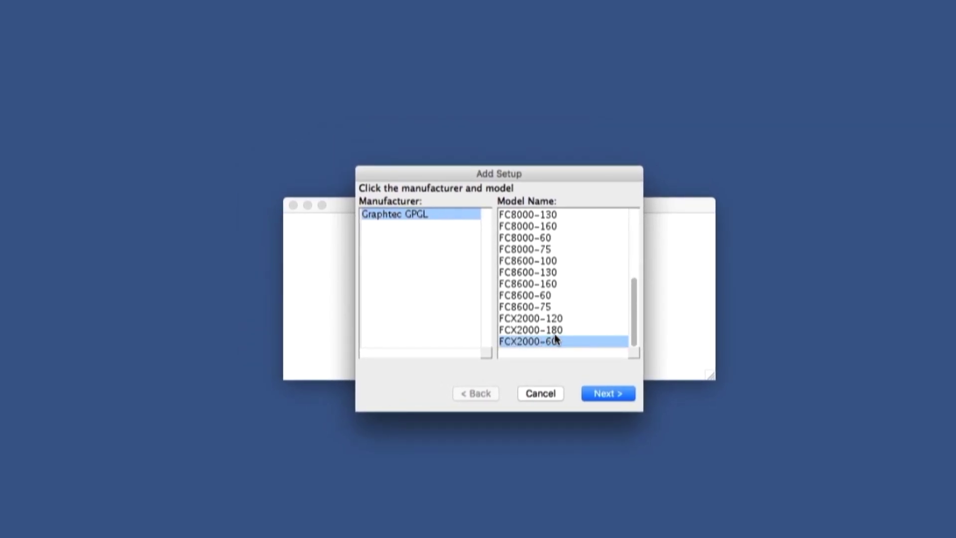
{"action": "left_click", "coordinate": [597, 392]}
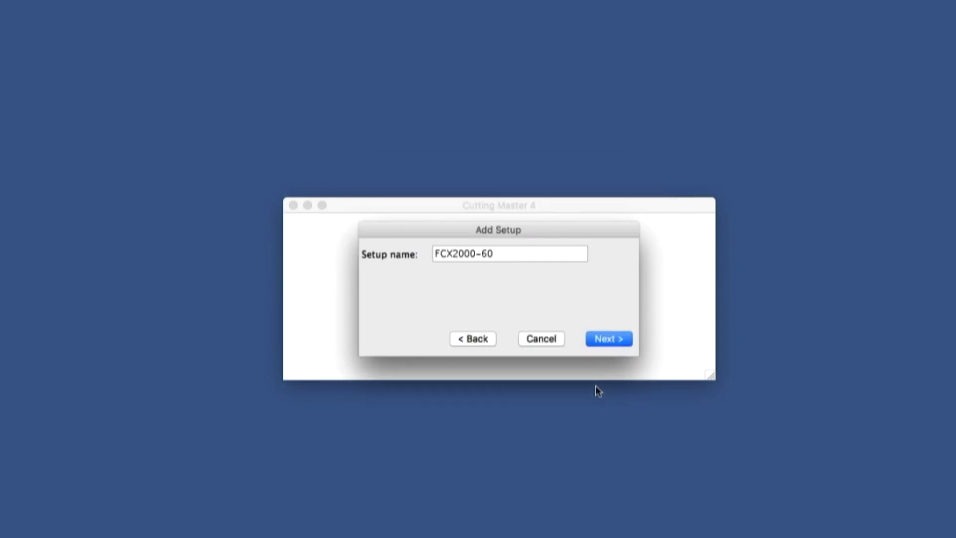
{"action": "left_click", "coordinate": [606, 341]}
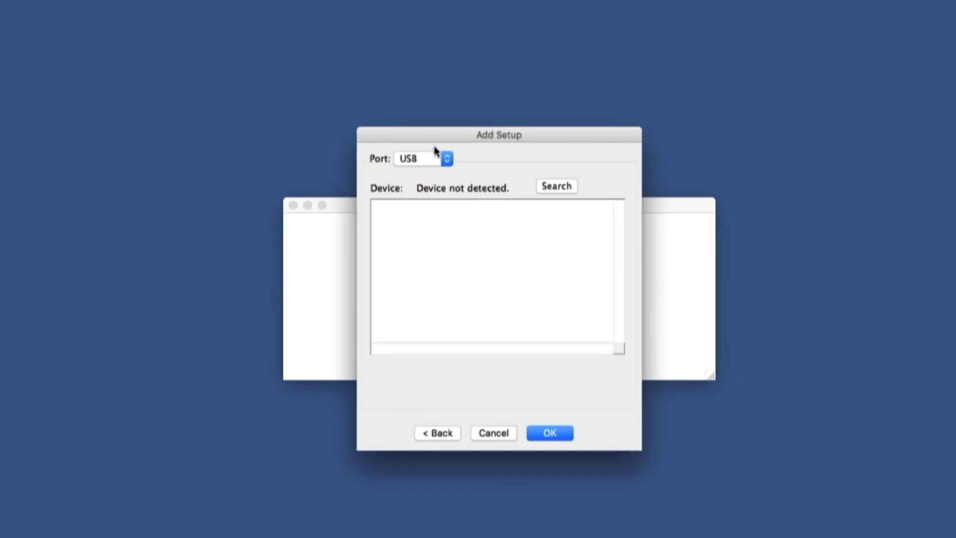
{"action": "left_click", "coordinate": [445, 158]}
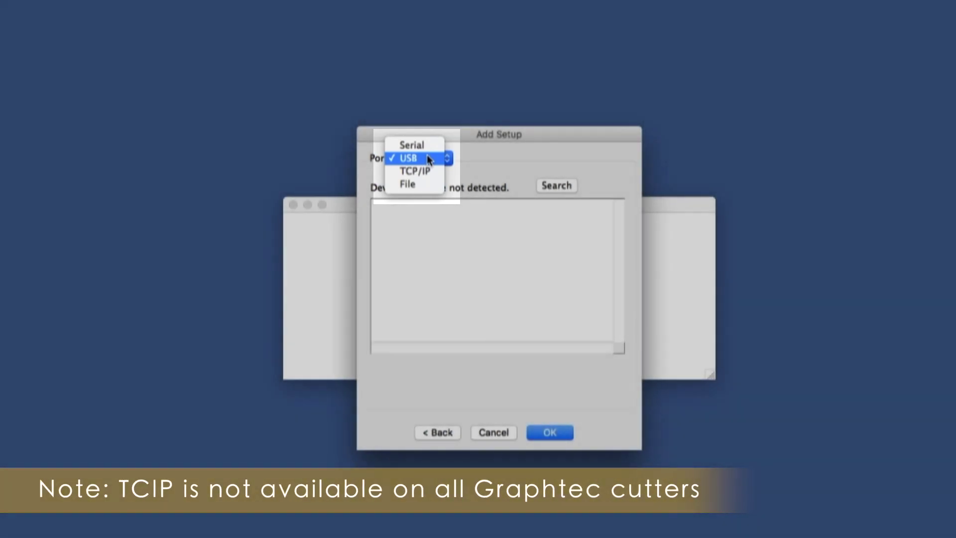
{"action": "left_click", "coordinate": [430, 159]}
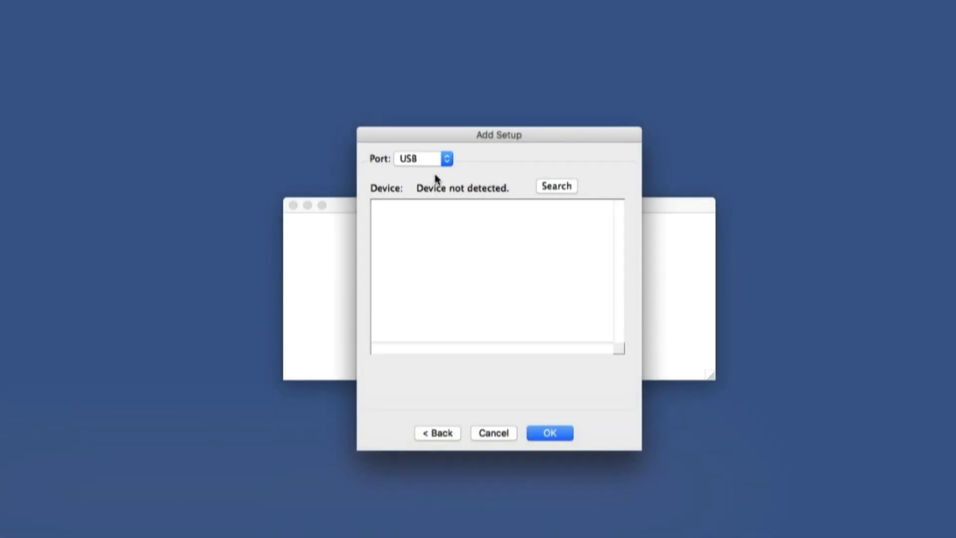
{"action": "left_click", "coordinate": [550, 434]}
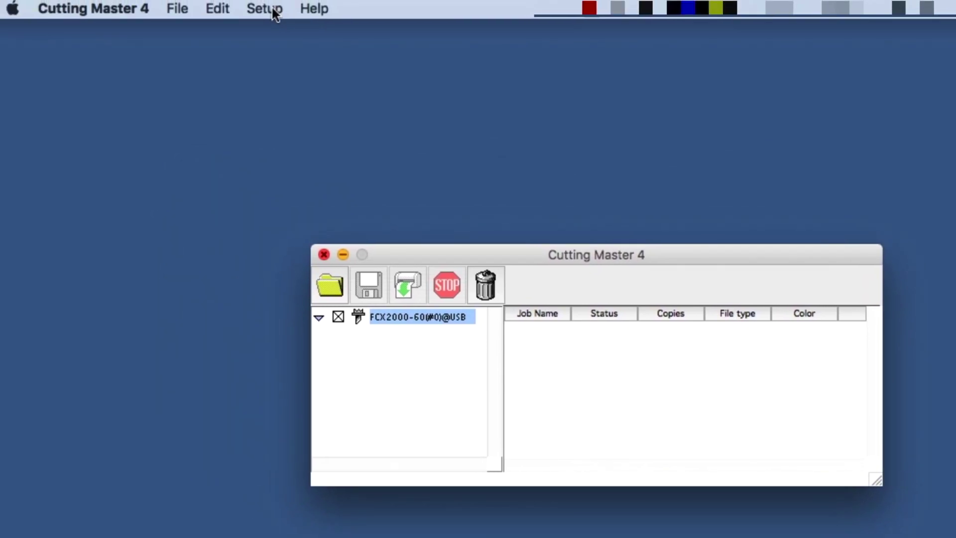
Step: Send a test cut to the FCX2000-60 cutter from the Setup menu
{"action": "left_click", "coordinate": [274, 14]}
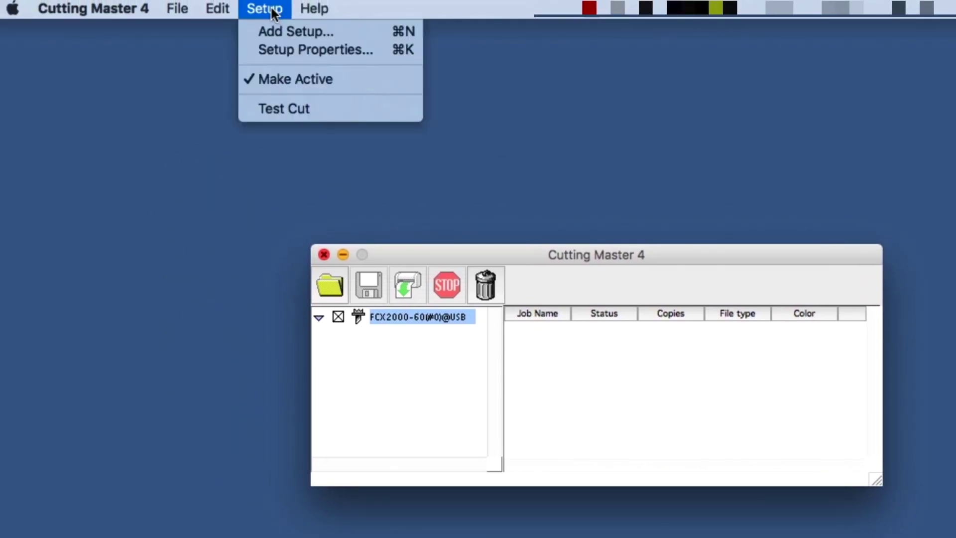
{"action": "left_click", "coordinate": [264, 110]}
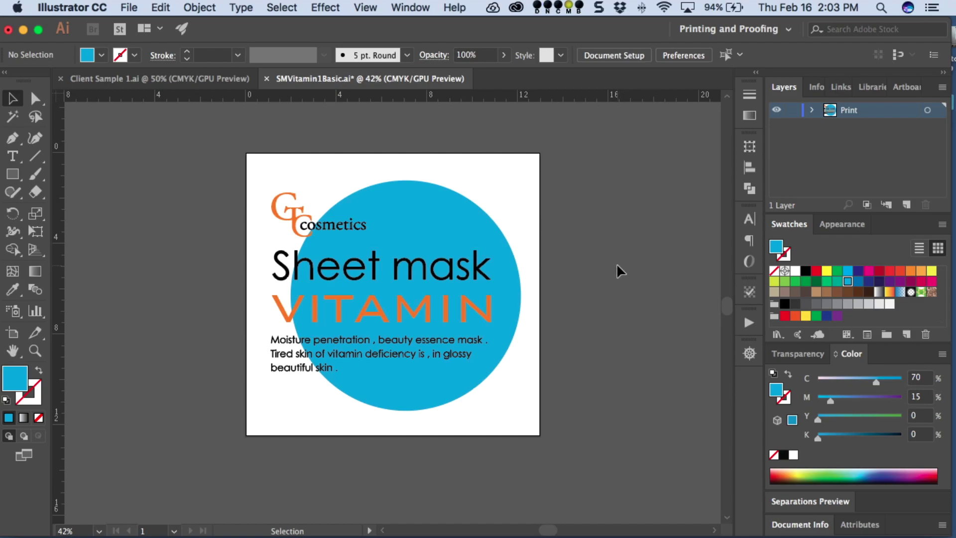
Step: Open Cutting Master 4 Cut/Plot from Illustrator's File menu for the Sheet mask VITAMIN artwork
{"action": "left_click", "coordinate": [128, 7]}
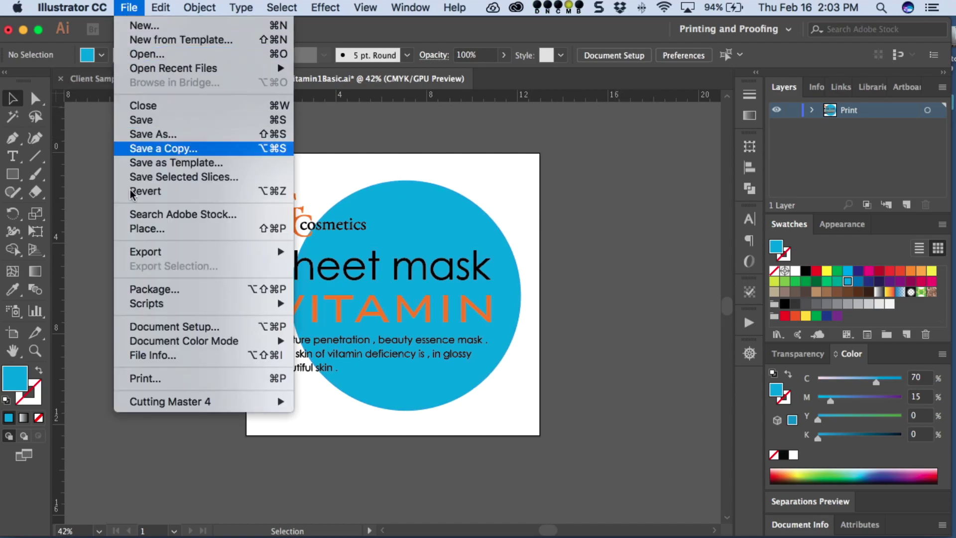
{"action": "mouse_move", "coordinate": [230, 404]}
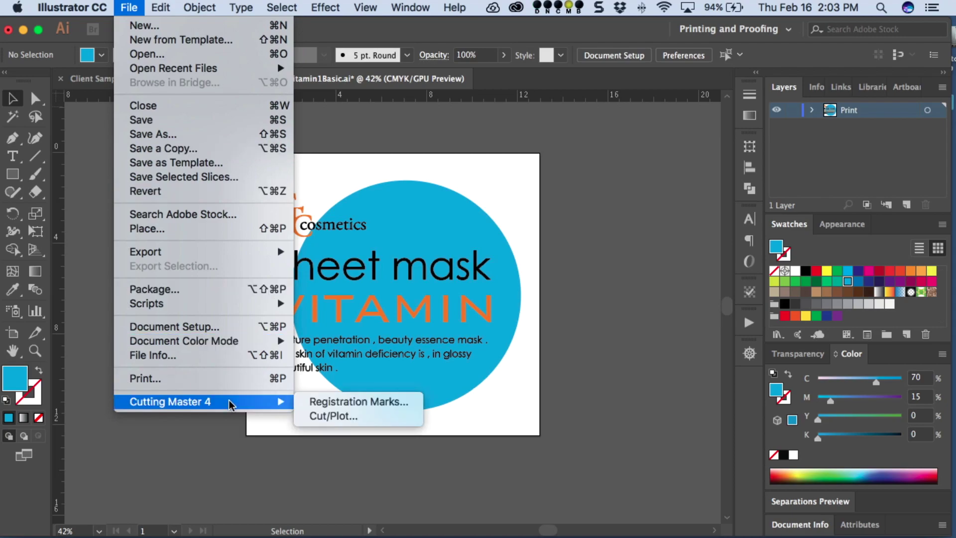
{"action": "left_click", "coordinate": [366, 417]}
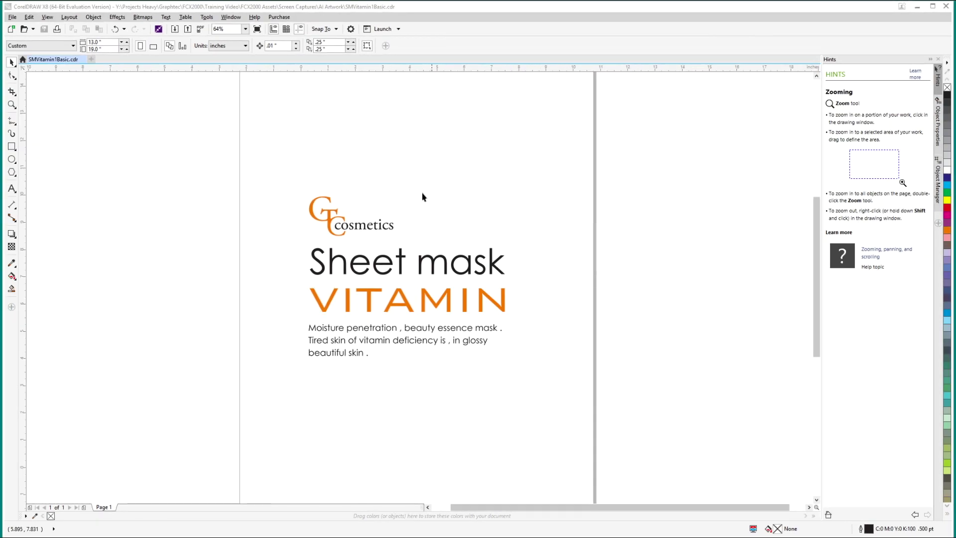
Step: Launch Cut/Plot (CM4) from CorelDRAW's Launch dropdown for the Sheet mask design
{"action": "left_click", "coordinate": [398, 29]}
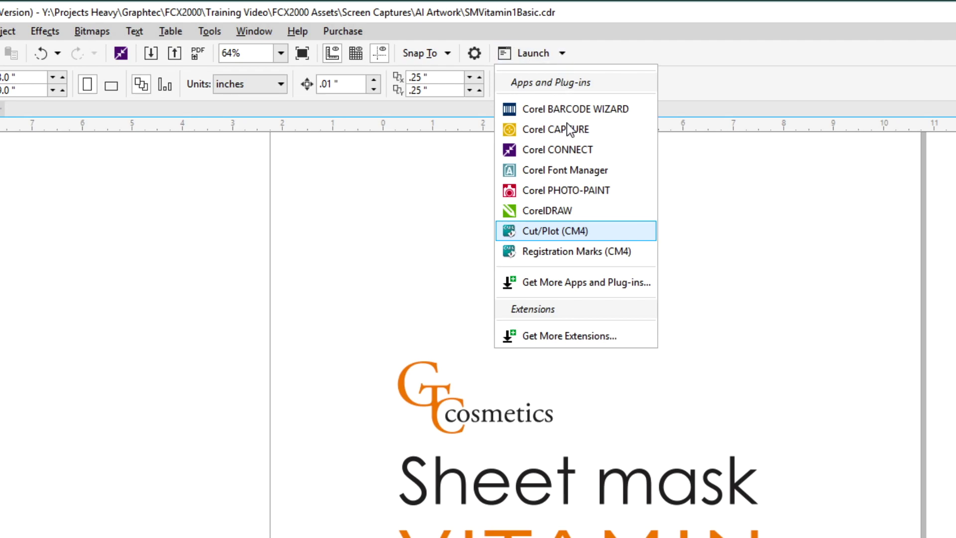
{"action": "left_click", "coordinate": [573, 230]}
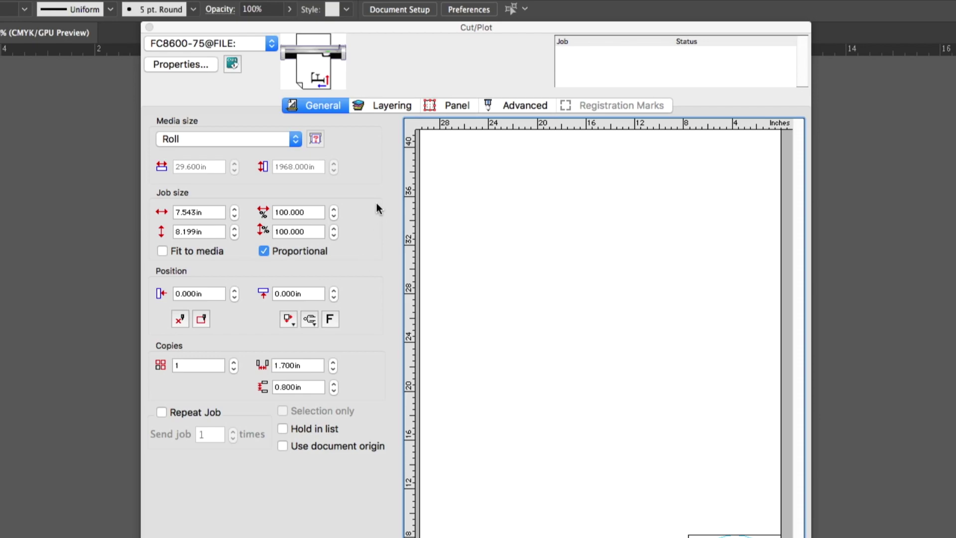
Step: Show the Layering tab, where Layer 1 uses the FC8600 #1 Plotter Condition preset
{"action": "left_click", "coordinate": [389, 106]}
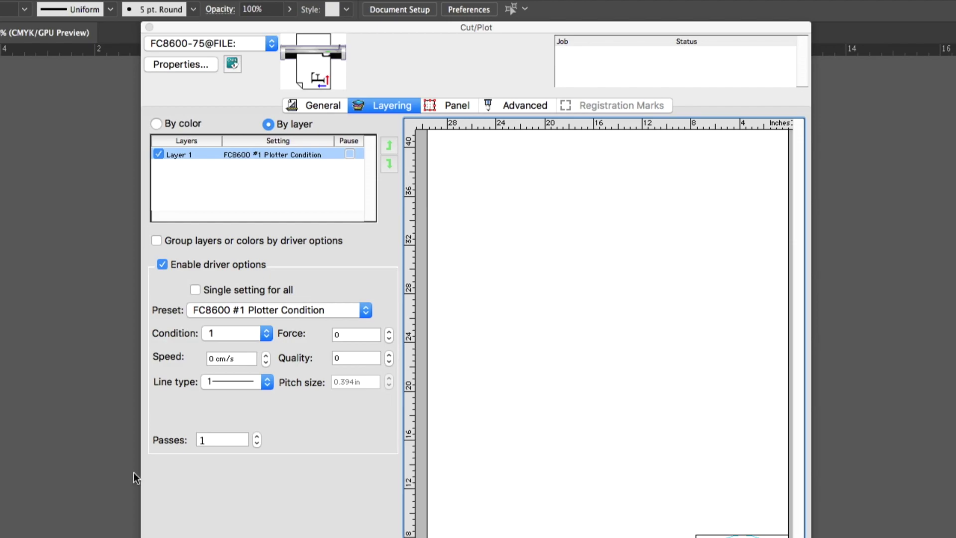
Step: Return to the General tab showing Roll media and a 1-copy 7.543 × 8.199 in job
{"action": "left_click", "coordinate": [326, 105]}
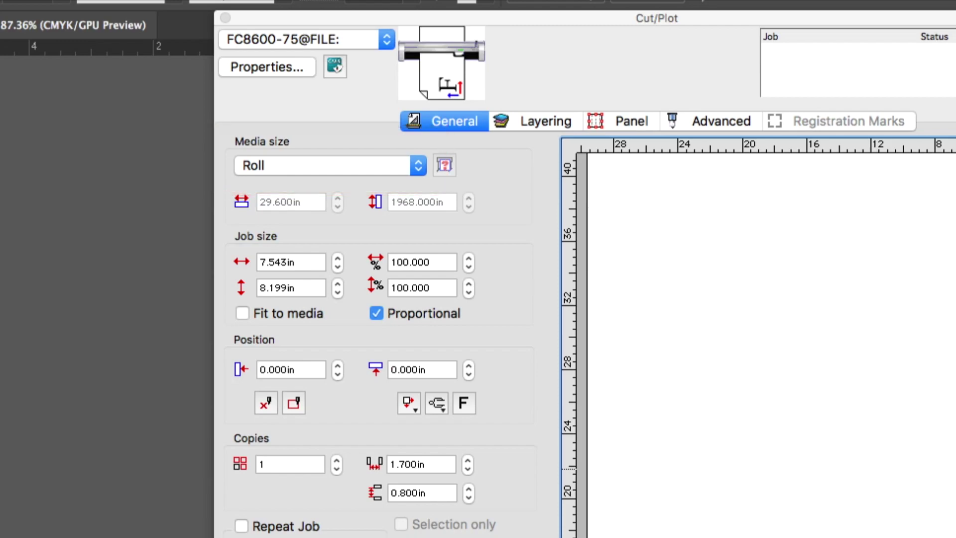
Step: Change the media size from ANSI D to User defined, 24 in wide by 20 in high
{"action": "left_click", "coordinate": [418, 166]}
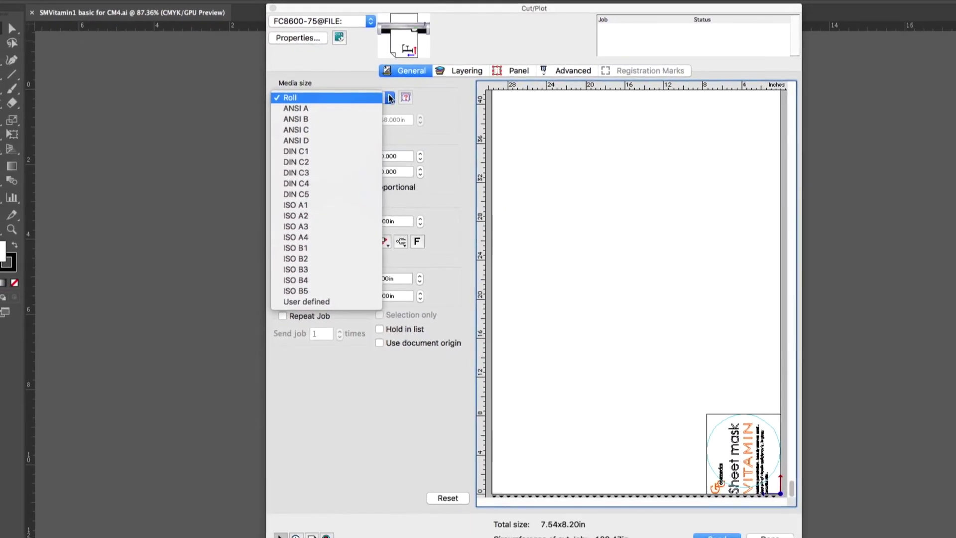
{"action": "left_click", "coordinate": [319, 141]}
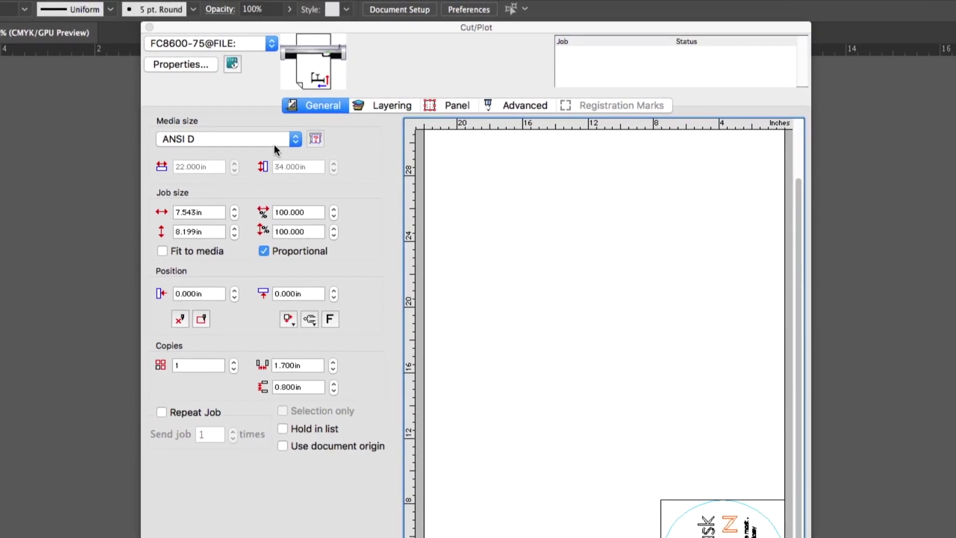
{"action": "left_click", "coordinate": [296, 138]}
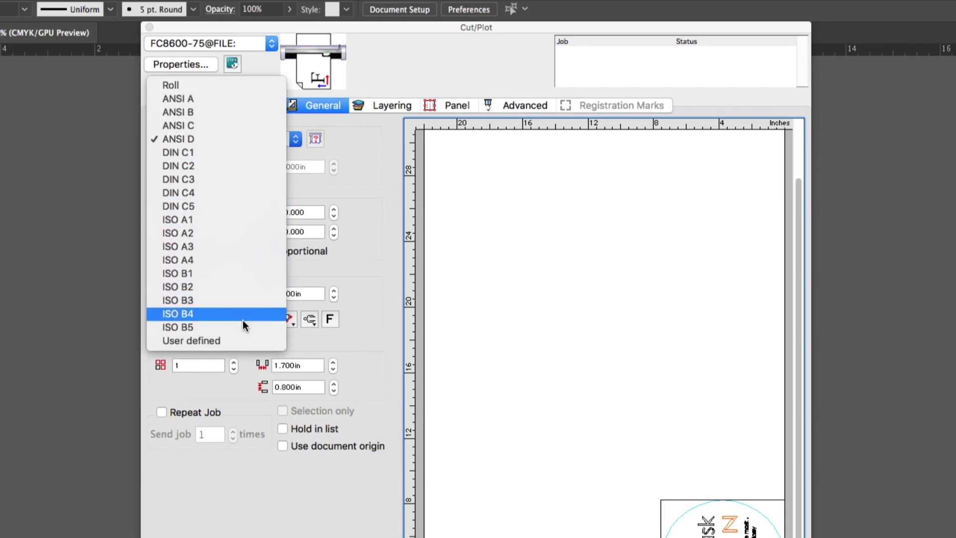
{"action": "left_click", "coordinate": [237, 339]}
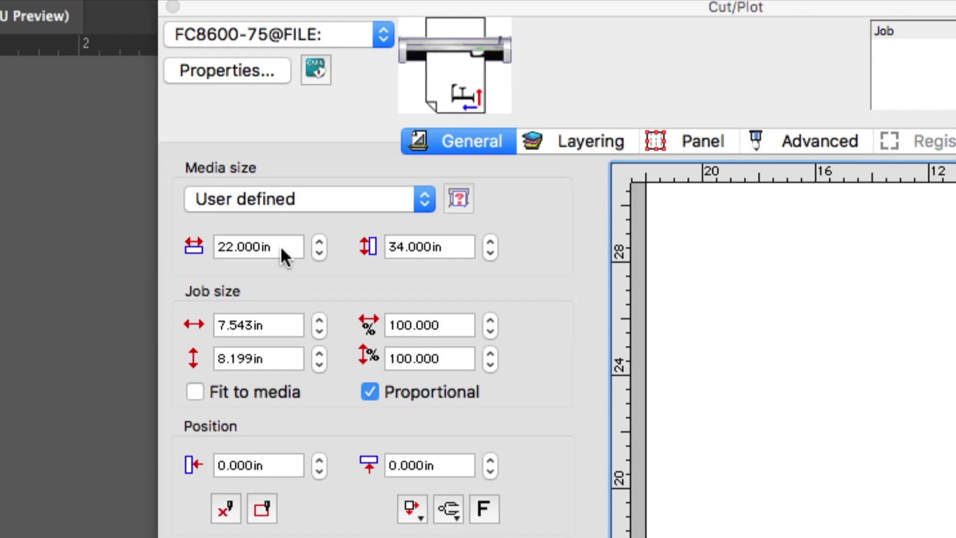
{"action": "left_click_drag", "start_coordinate": [279, 246], "coordinate": [176, 231]}
{"action": "type", "text": "24"}
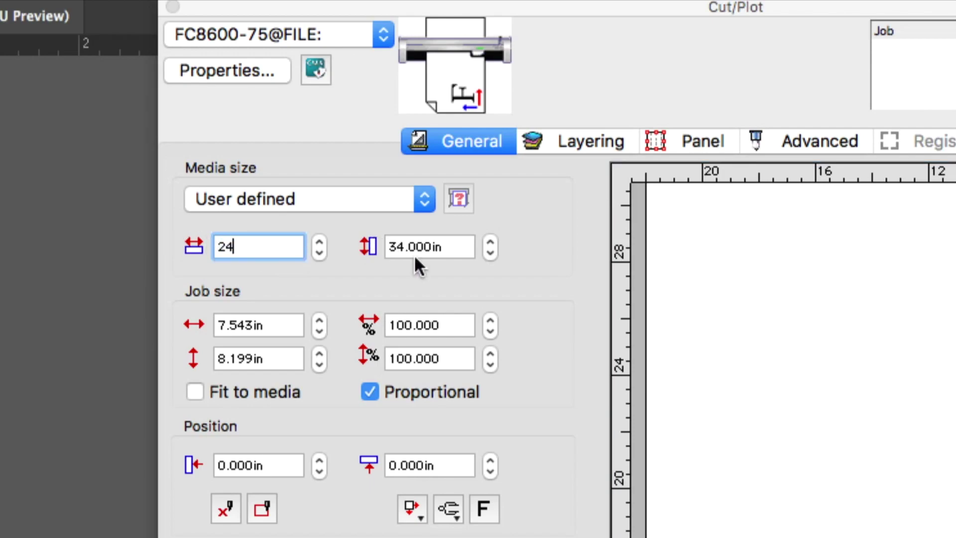
{"action": "key", "text": "Tab"}
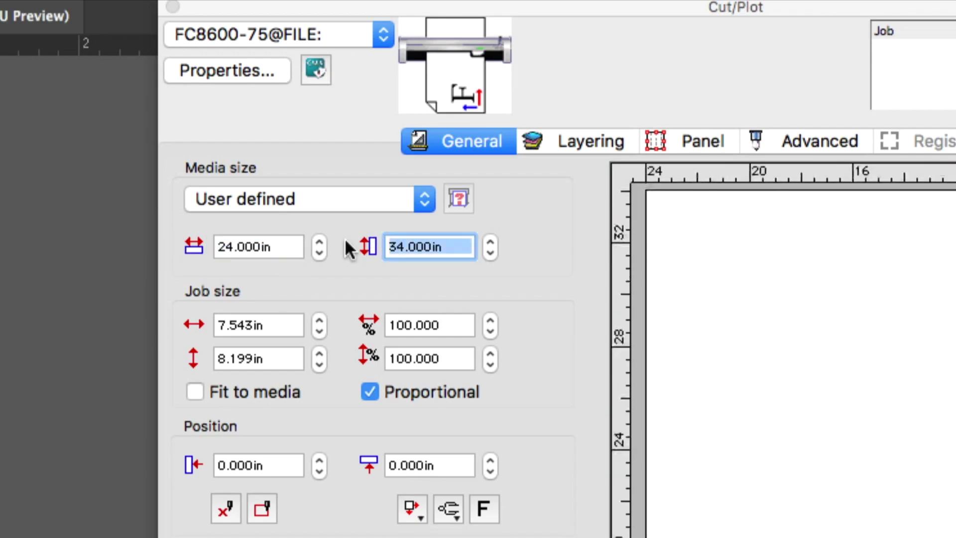
{"action": "type", "text": "20"}
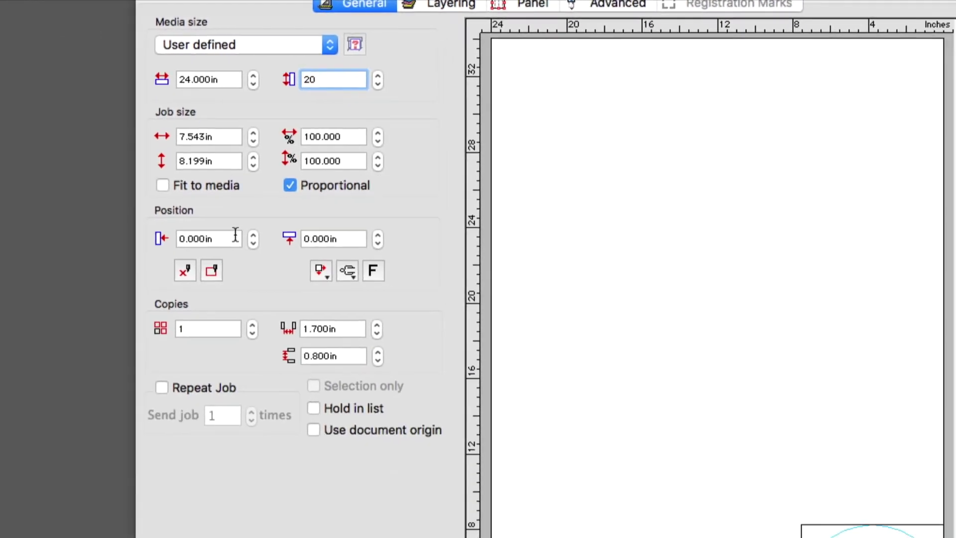
{"action": "left_click", "coordinate": [235, 239]}
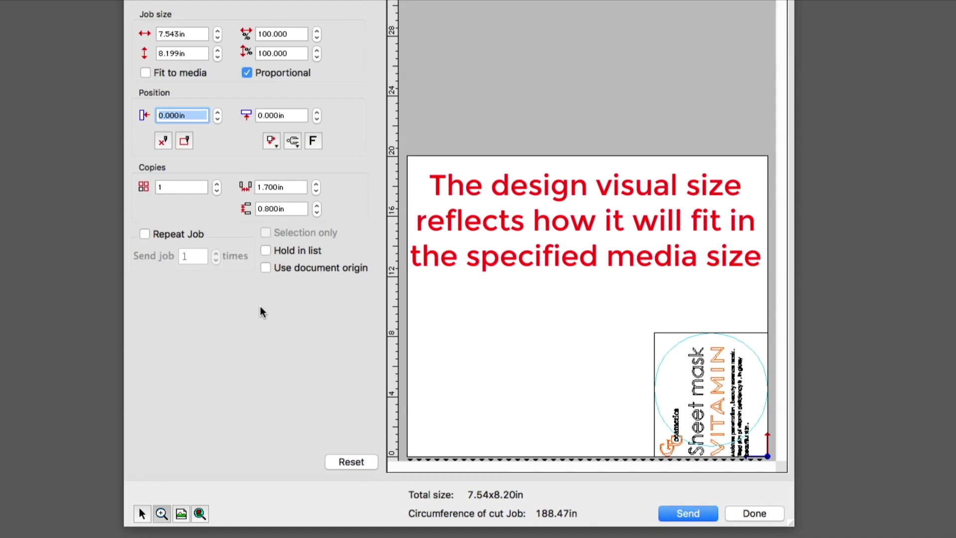
Step: Switch the media back to Roll and reset the job scale to 100% (7.543 × 8.199 in)
{"action": "left_click", "coordinate": [234, 0]}
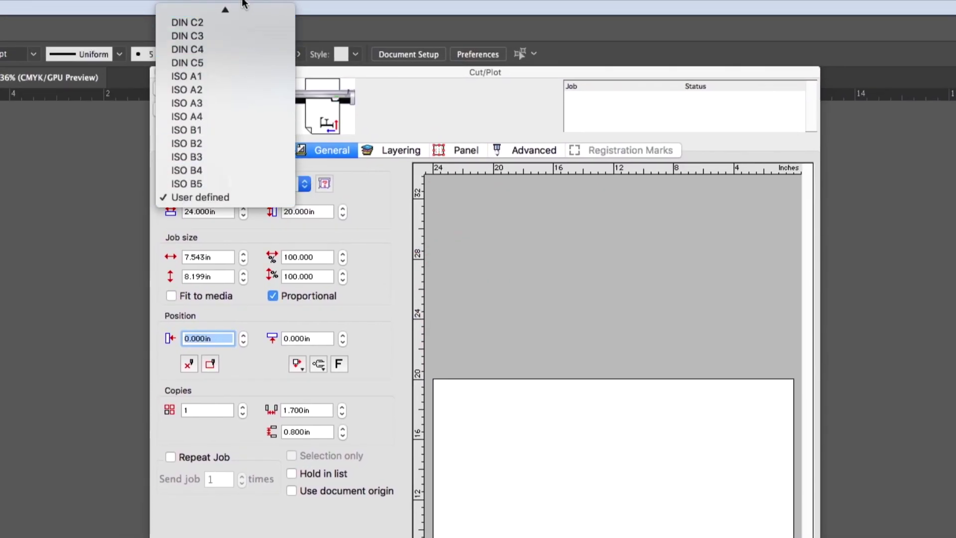
{"action": "left_click", "coordinate": [230, 16]}
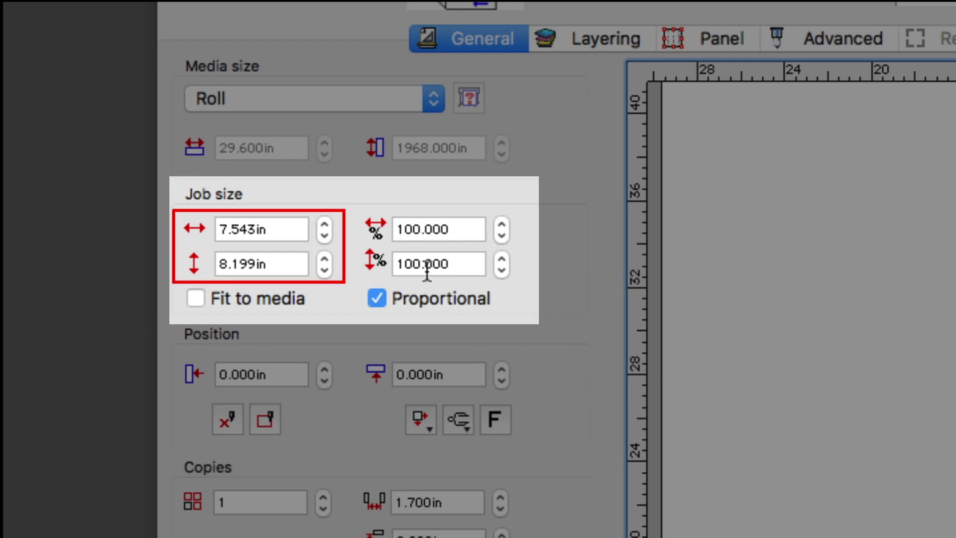
{"action": "left_click_drag", "start_coordinate": [323, 222], "coordinate": [324, 222]}
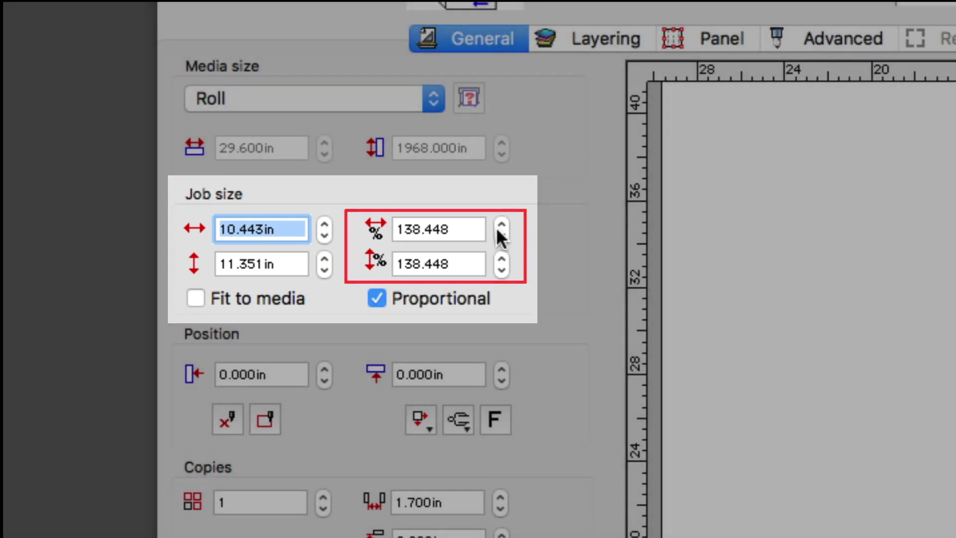
{"action": "left_click_drag", "start_coordinate": [501, 235], "coordinate": [351, 199]}
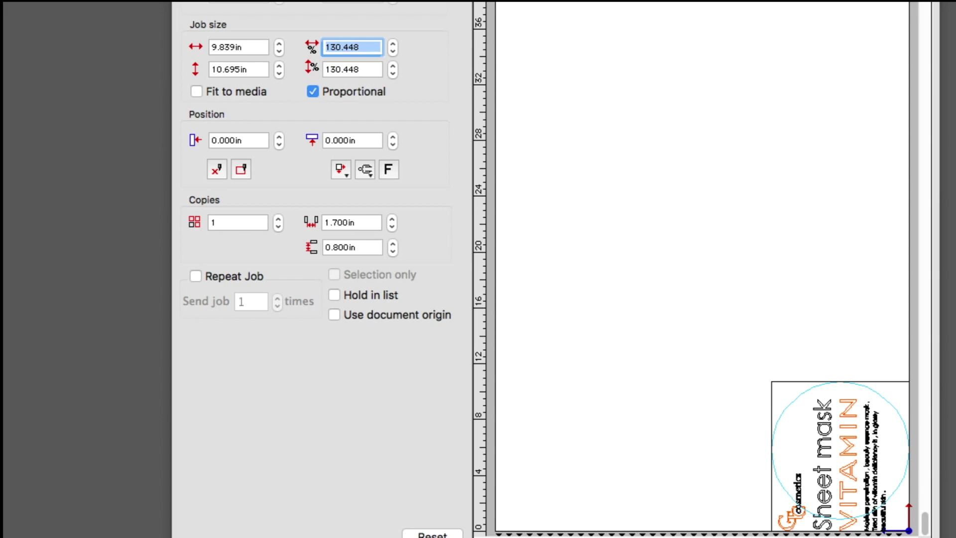
{"action": "type", "text": "100"}
{"action": "key", "text": "Tab"}
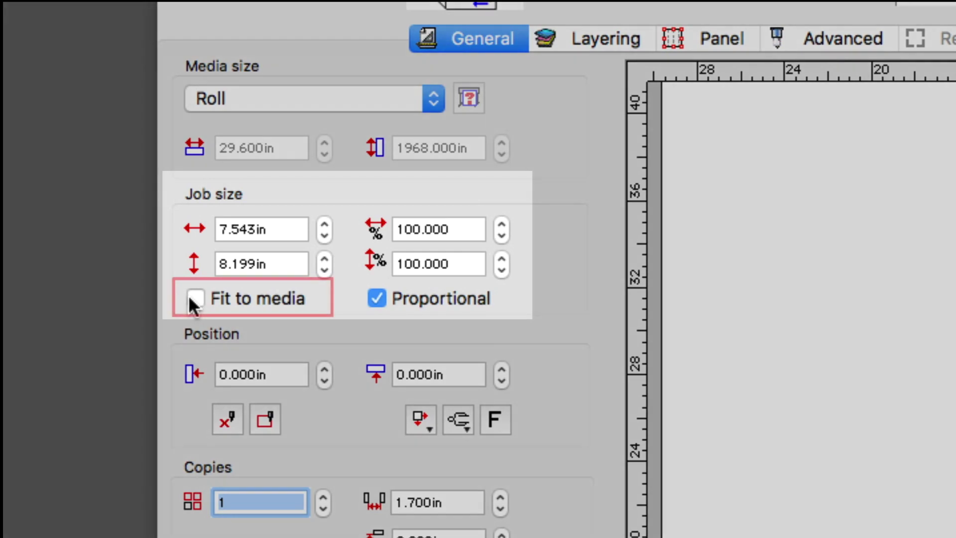
{"action": "left_click", "coordinate": [196, 170]}
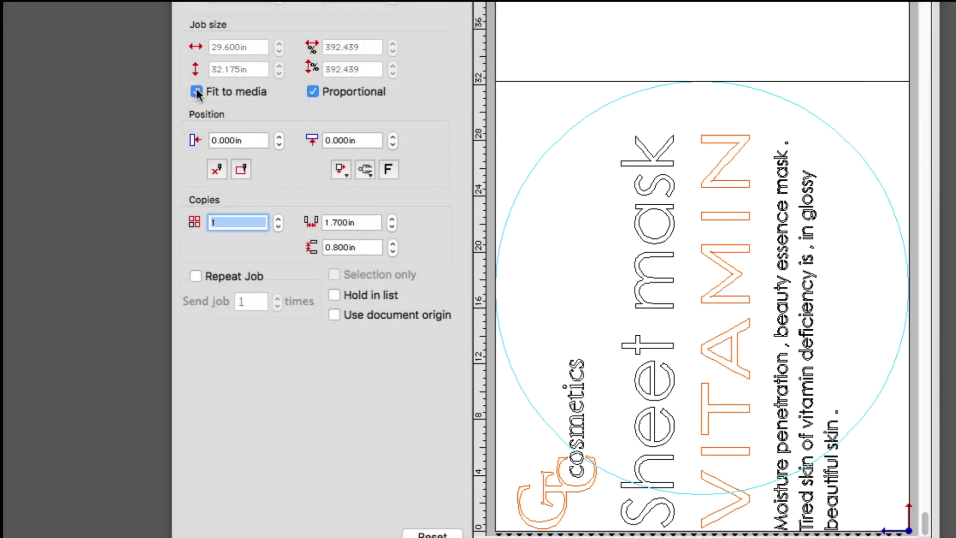
{"action": "left_click", "coordinate": [196, 92]}
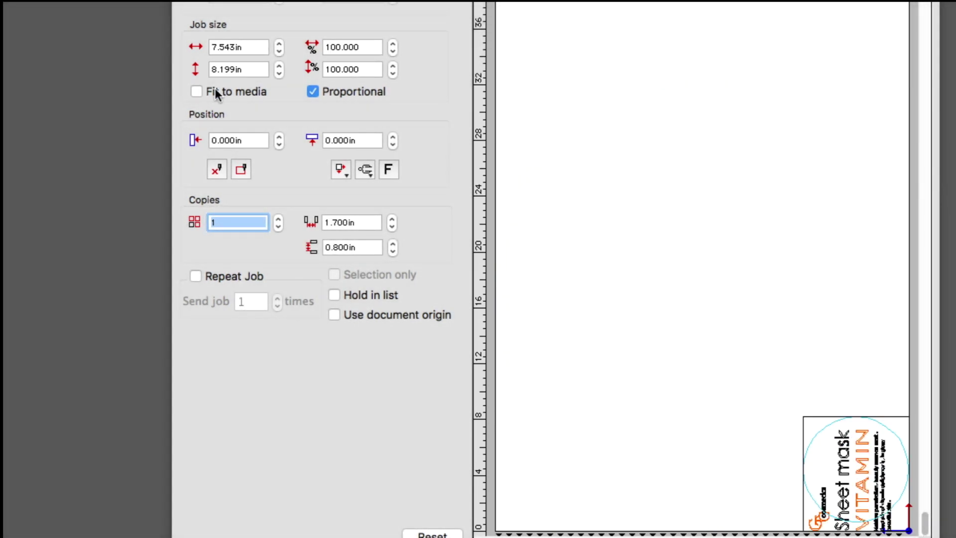
{"action": "left_click", "coordinate": [312, 91]}
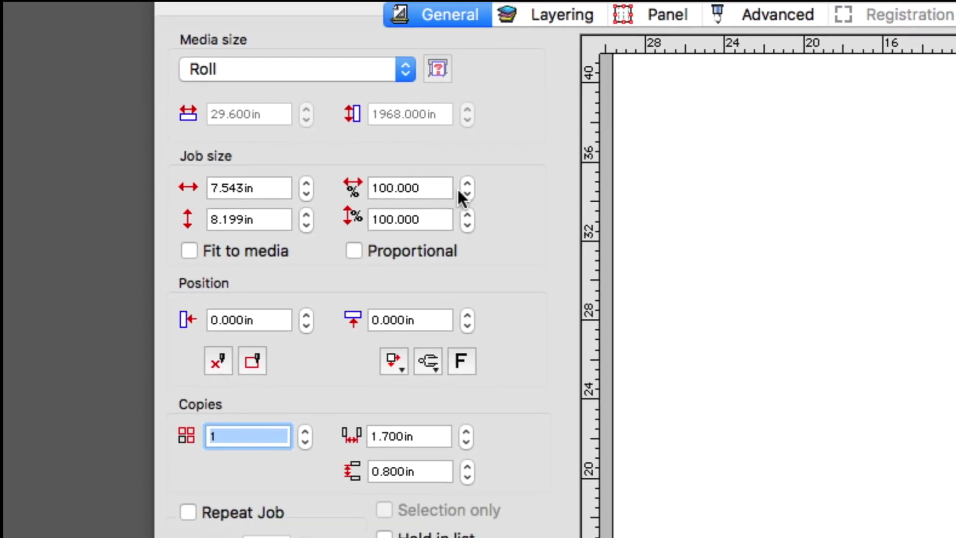
{"action": "left_click", "coordinate": [501, 223]}
{"action": "left_click", "coordinate": [501, 223]}
{"action": "left_click", "coordinate": [501, 224]}
{"action": "left_click_drag", "start_coordinate": [347, 43], "coordinate": [347, 44]}
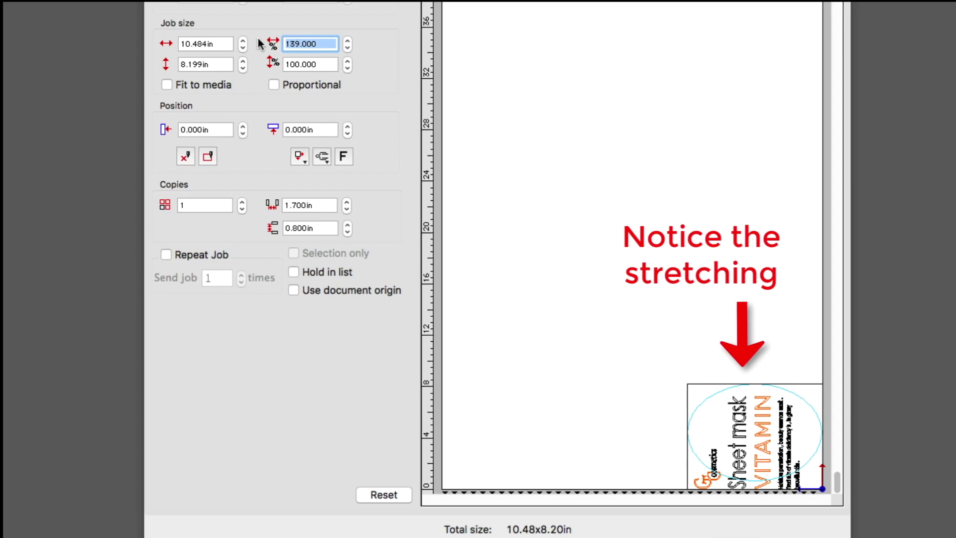
{"action": "type", "text": "100"}
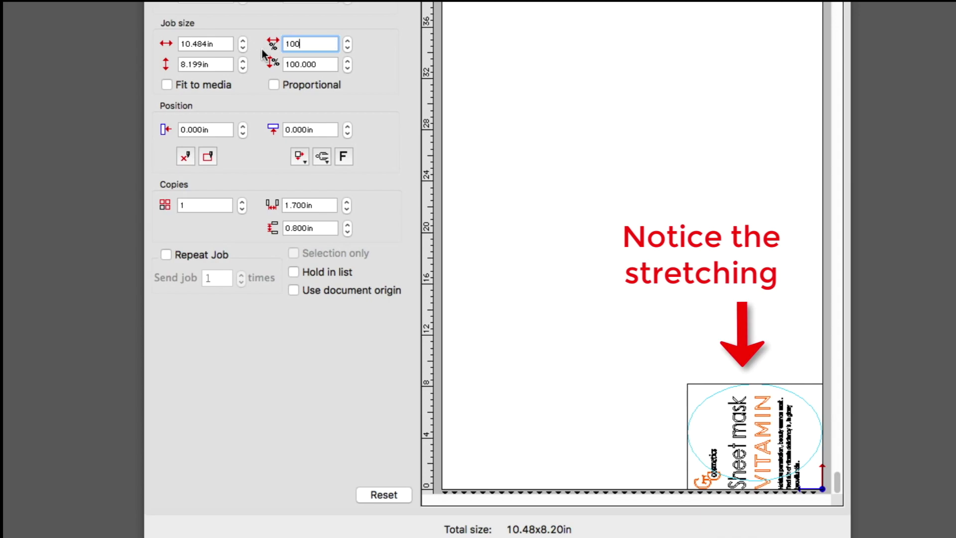
{"action": "left_click", "coordinate": [274, 84]}
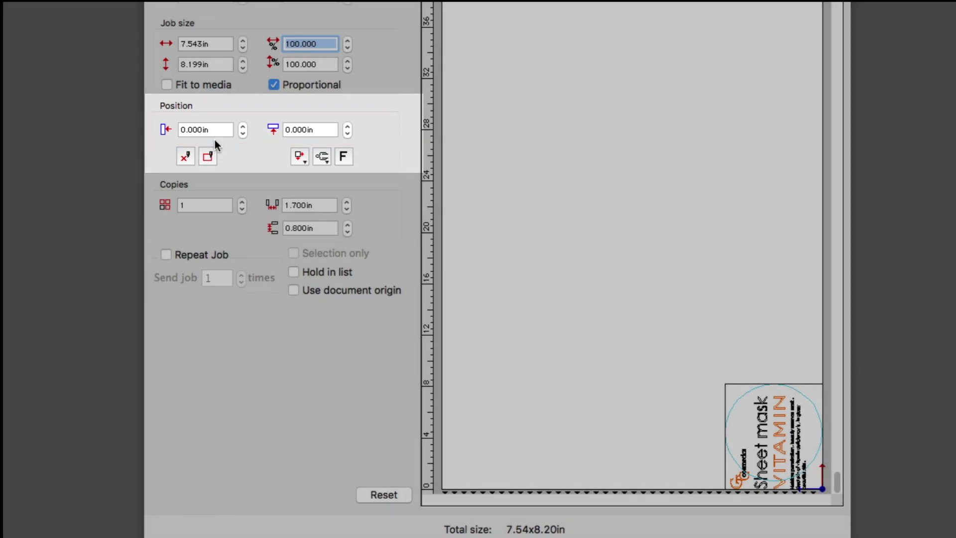
Step: Set the job position to 5 in horizontally and 5 in vertically
{"action": "left_click", "coordinate": [199, 131]}
{"action": "type", "text": "5"}
{"action": "key", "text": "Tab"}
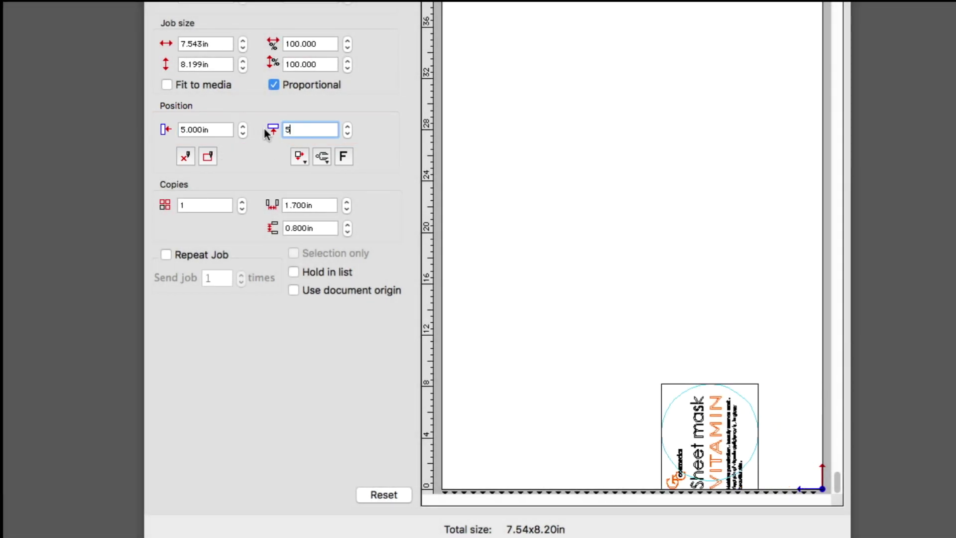
{"action": "key", "text": "Return"}
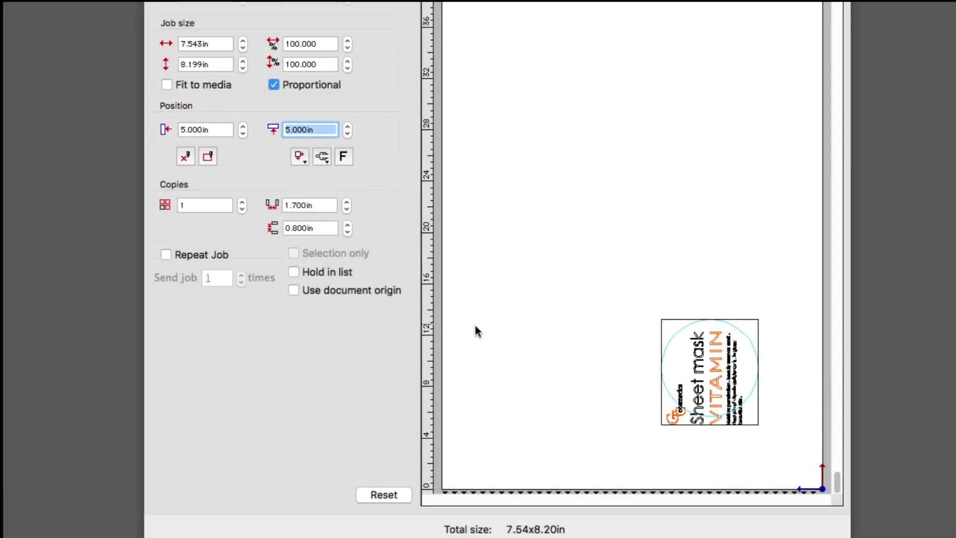
Step: Drag the job back to the bottom-right media corner at 0, 0 and have the cutter show its position
{"action": "left_click_drag", "start_coordinate": [729, 389], "coordinate": [772, 435]}
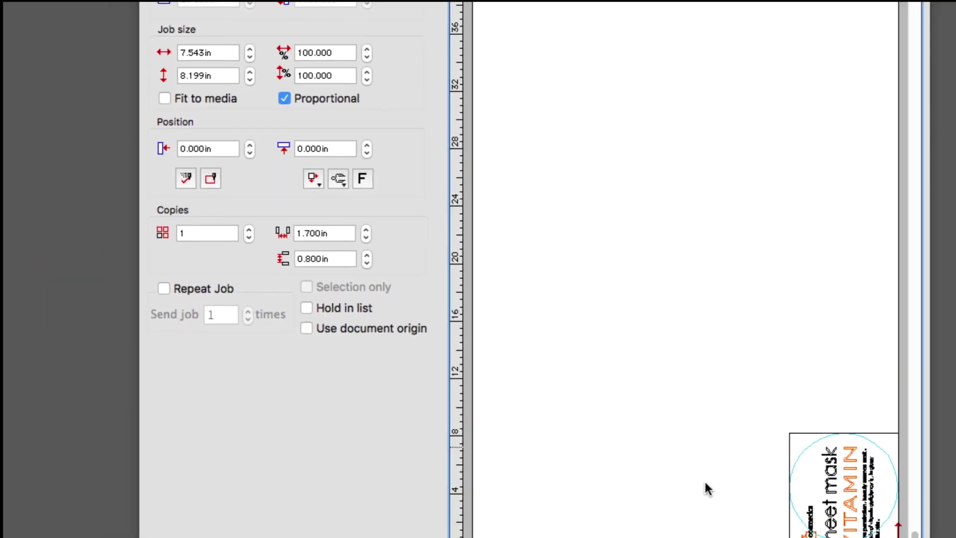
{"action": "left_click_drag", "start_coordinate": [761, 433], "coordinate": [667, 354]}
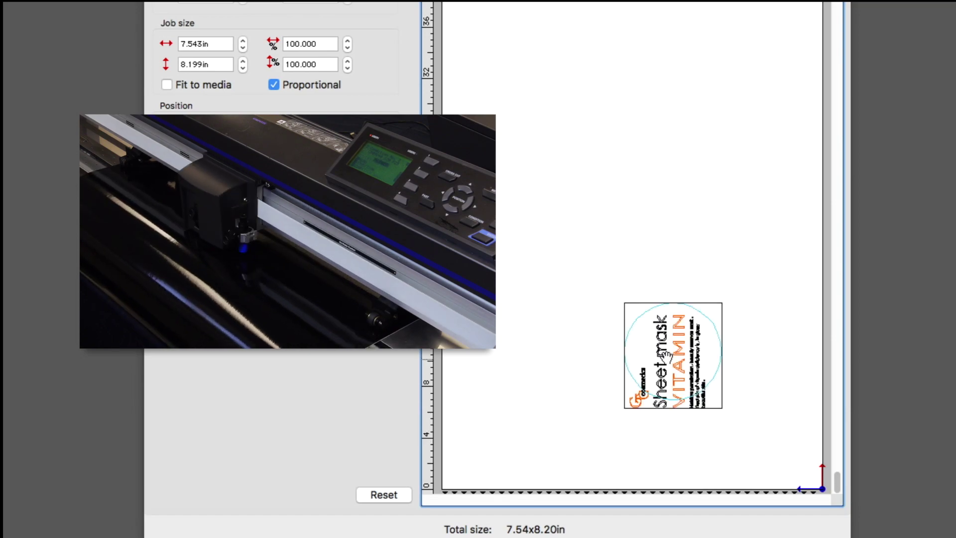
{"action": "left_click_drag", "start_coordinate": [667, 354], "coordinate": [783, 452]}
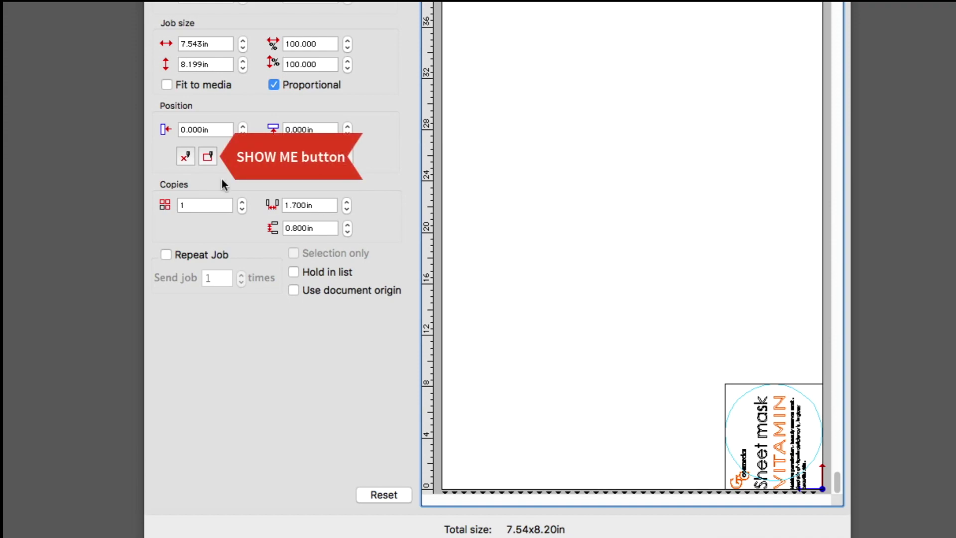
{"action": "left_click", "coordinate": [207, 156]}
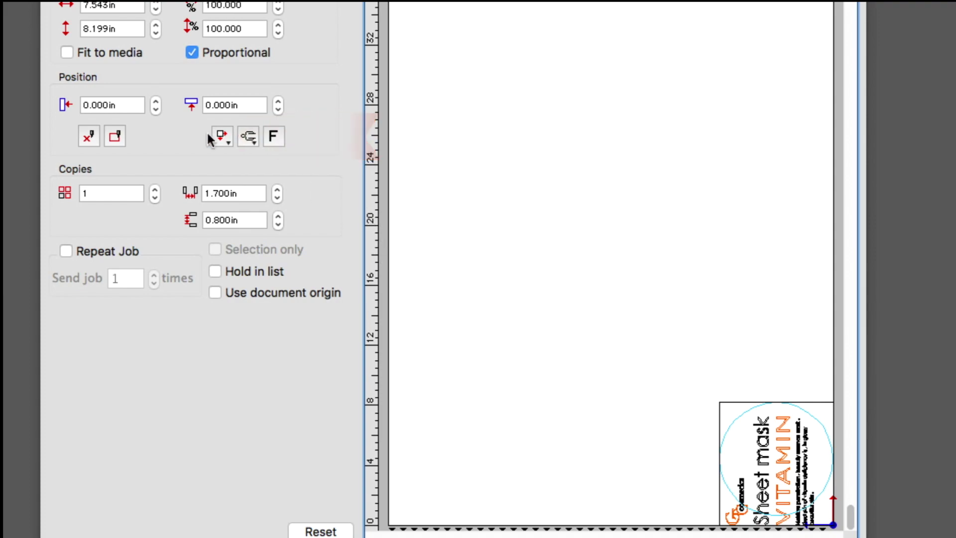
Step: Try centre and another alignment, then return the design to the bottom-right corner
{"action": "left_click", "coordinate": [222, 139]}
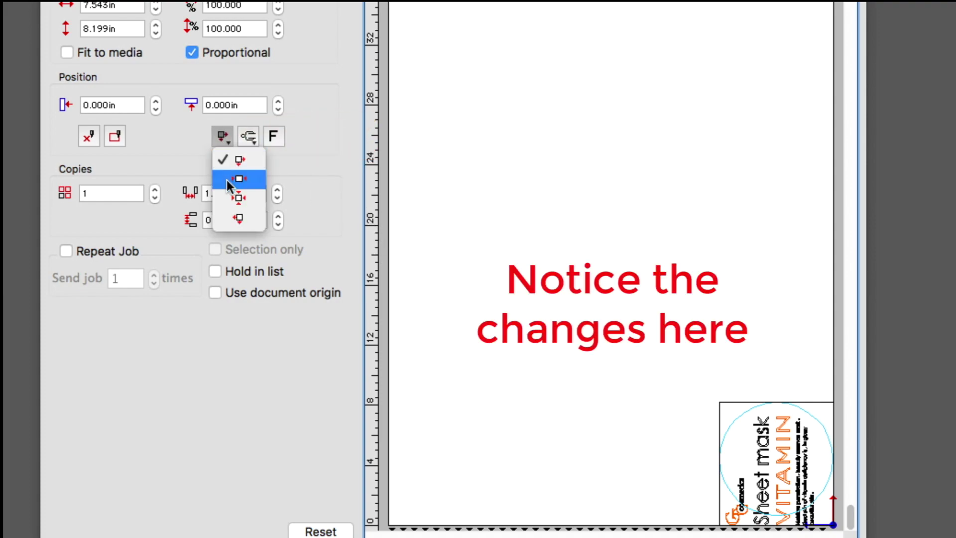
{"action": "left_click", "coordinate": [226, 180]}
{"action": "left_click", "coordinate": [222, 138]}
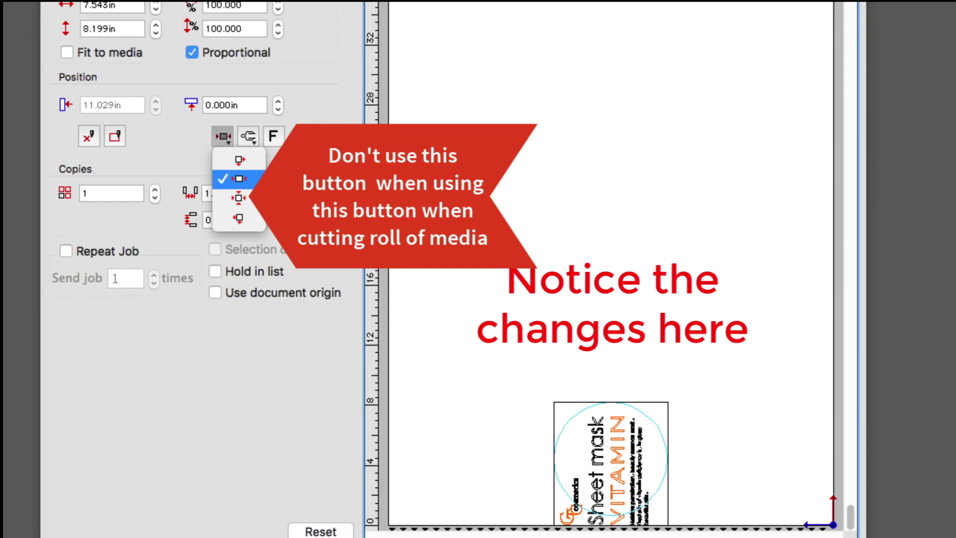
{"action": "left_click", "coordinate": [237, 219]}
{"action": "left_click", "coordinate": [222, 138]}
{"action": "left_click", "coordinate": [234, 158]}
Step: Try the rotation angles and mirroring, leaving the design upright and unmirrored
{"action": "left_click", "coordinate": [250, 135]}
{"action": "left_click", "coordinate": [250, 137]}
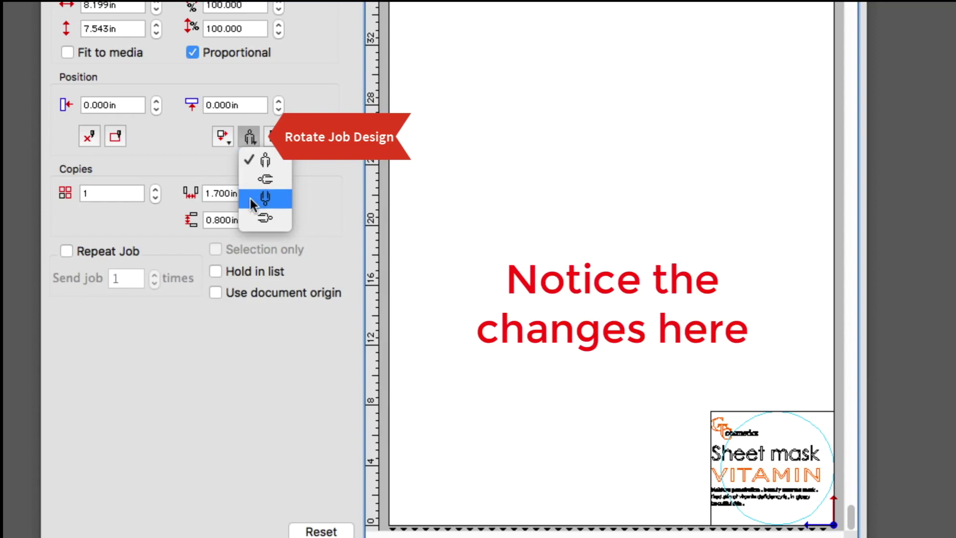
{"action": "left_click", "coordinate": [249, 178]}
{"action": "left_click", "coordinate": [252, 136]}
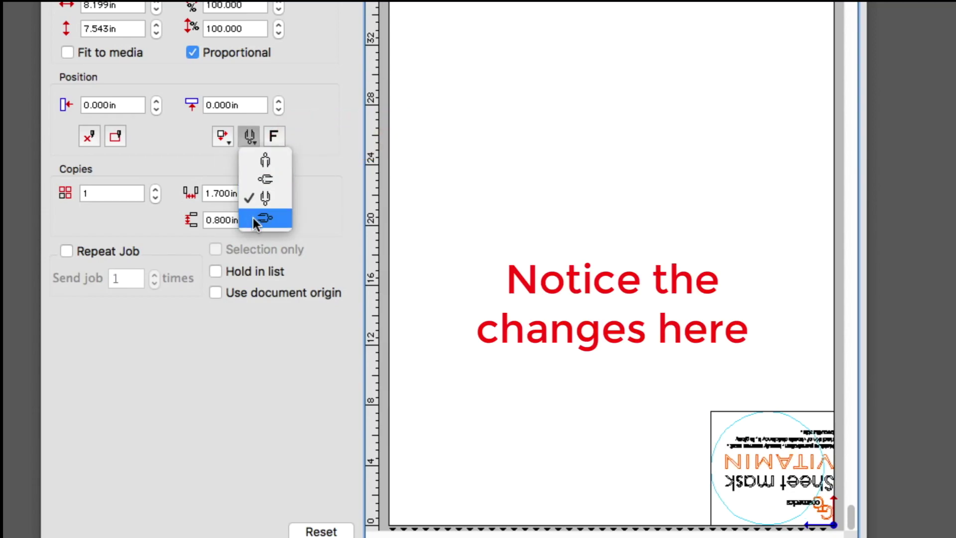
{"action": "left_click", "coordinate": [252, 217]}
{"action": "left_click", "coordinate": [251, 136]}
{"action": "left_click", "coordinate": [249, 158]}
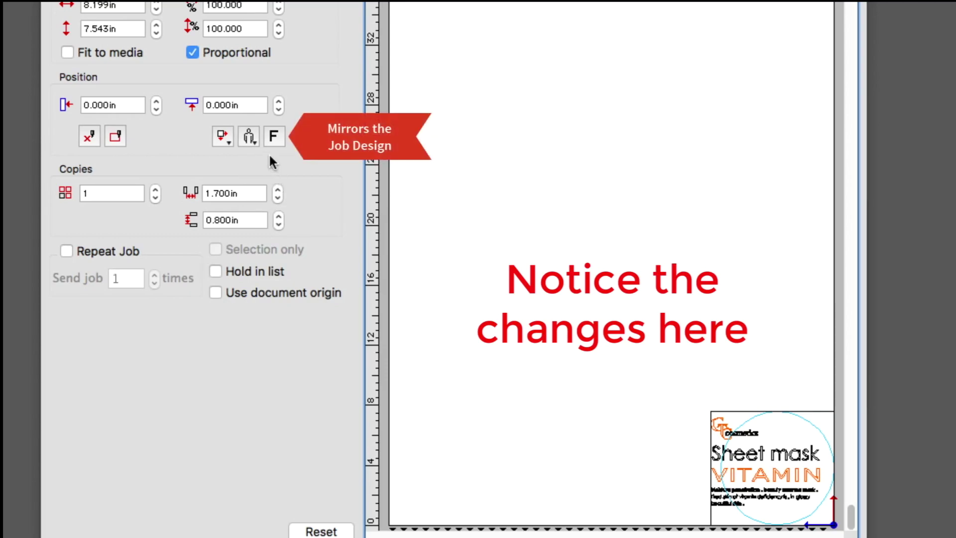
{"action": "left_click", "coordinate": [273, 135]}
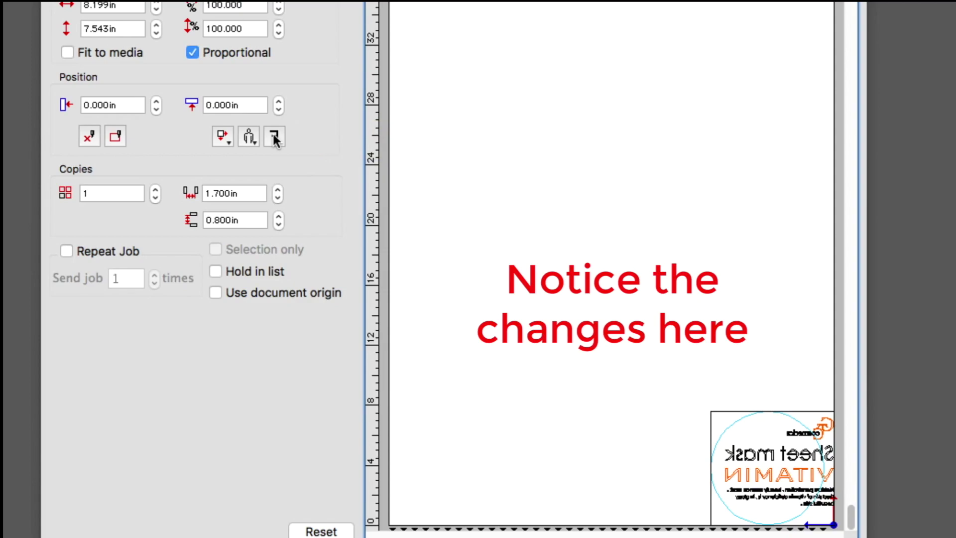
{"action": "left_click", "coordinate": [273, 136]}
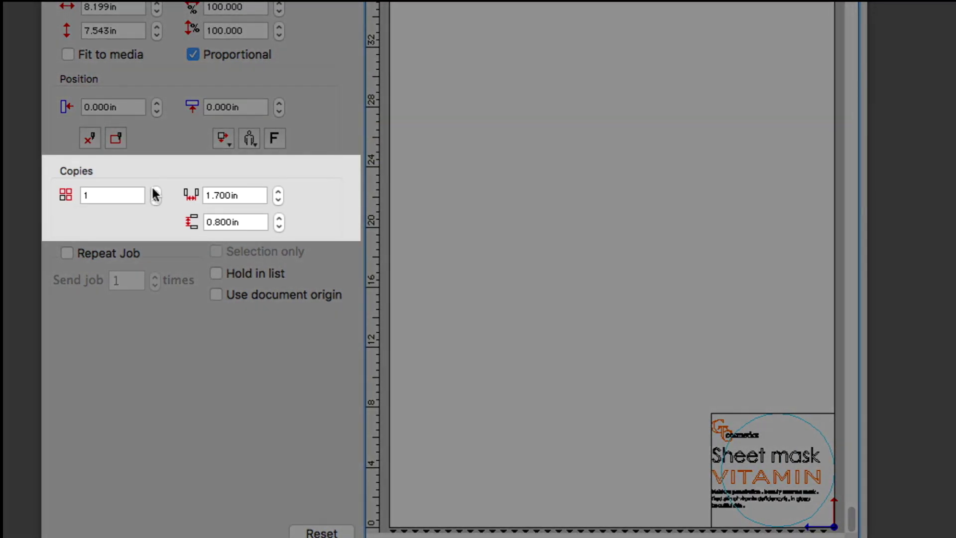
Step: Raise the number of copies to 9
{"action": "left_click", "coordinate": [156, 192]}
{"action": "left_click", "coordinate": [156, 191]}
{"action": "left_click", "coordinate": [156, 192]}
{"action": "left_click", "coordinate": [156, 192]}
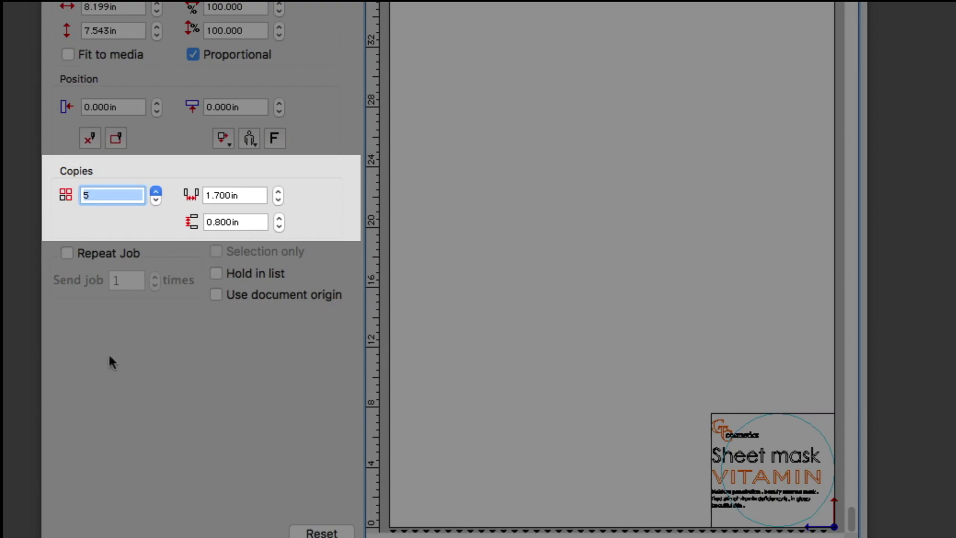
{"action": "left_click", "coordinate": [156, 191]}
{"action": "left_click", "coordinate": [156, 191]}
{"action": "left_click", "coordinate": [156, 191]}
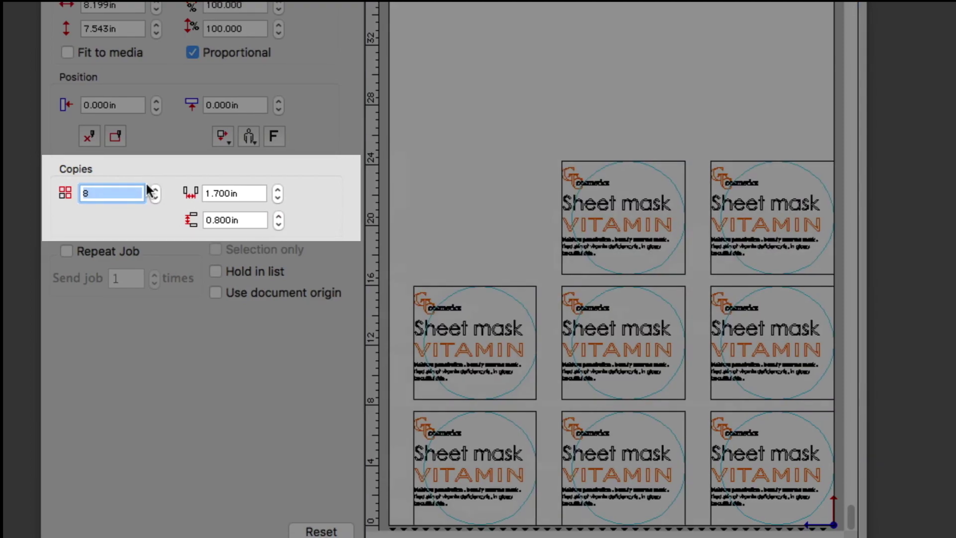
{"action": "type", "text": "9"}
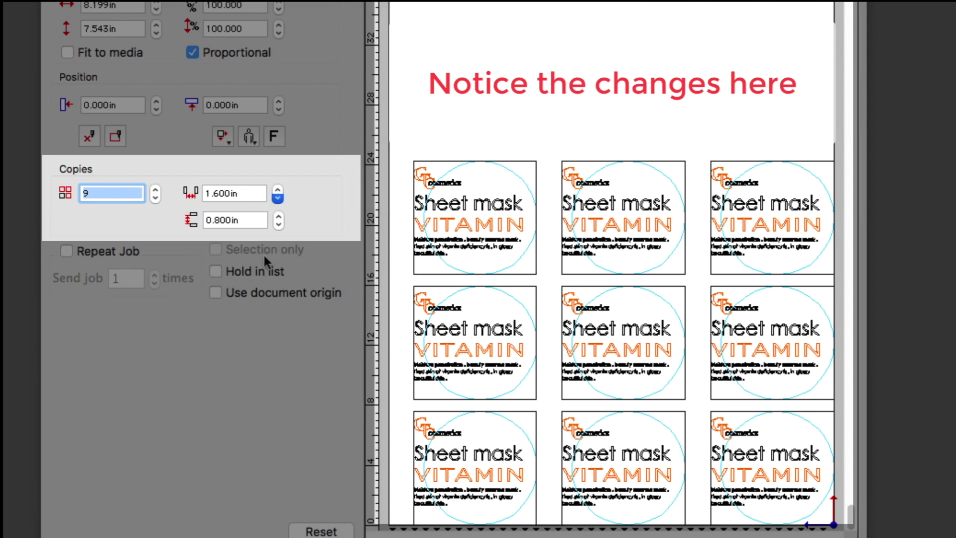
{"action": "key", "text": "Tab"}
Step: Set copy spacing to 1.100 in across and 1 in down
{"action": "type", "text": "1.3"}
{"action": "key", "text": "Return"}
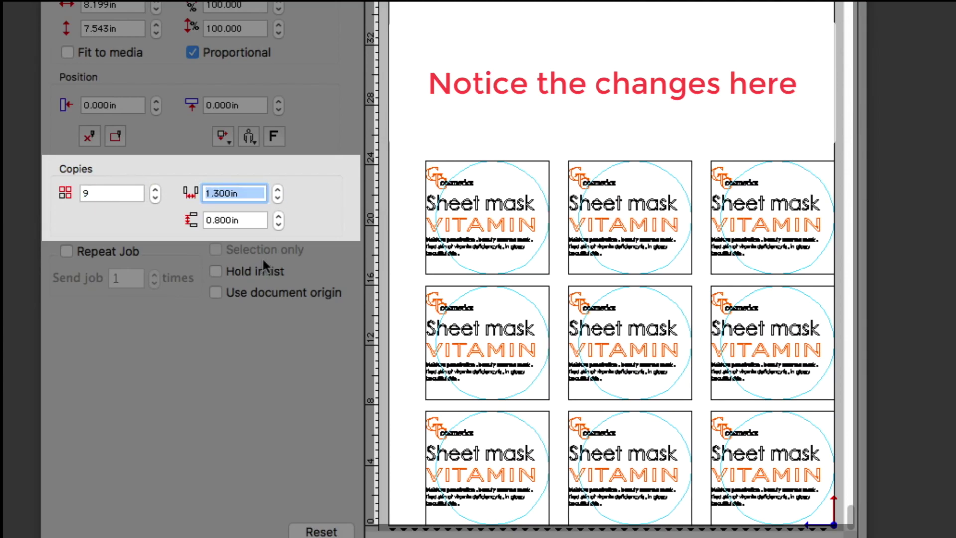
{"action": "left_click", "coordinate": [277, 198]}
{"action": "left_click", "coordinate": [277, 198]}
{"action": "key", "text": "Tab"}
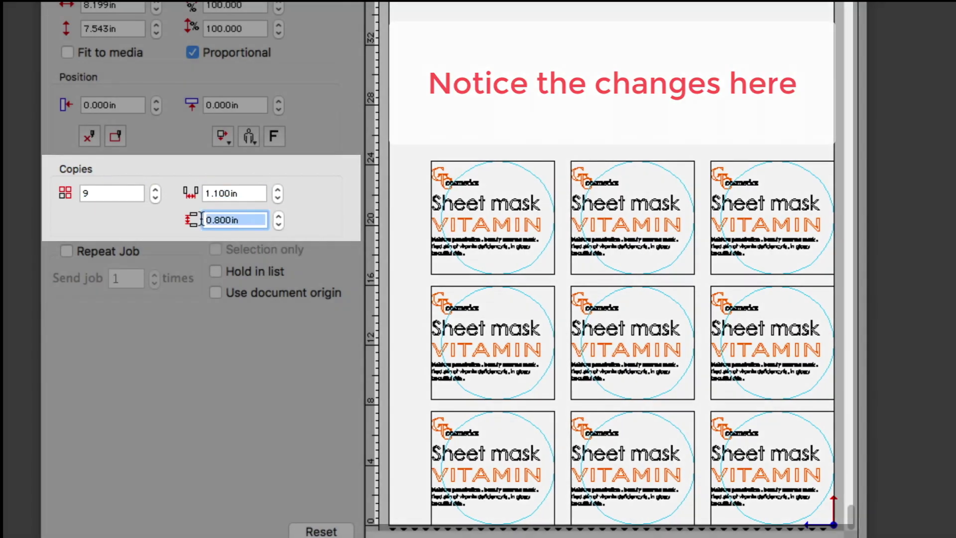
{"action": "type", "text": "1"}
{"action": "key", "text": "Return"}
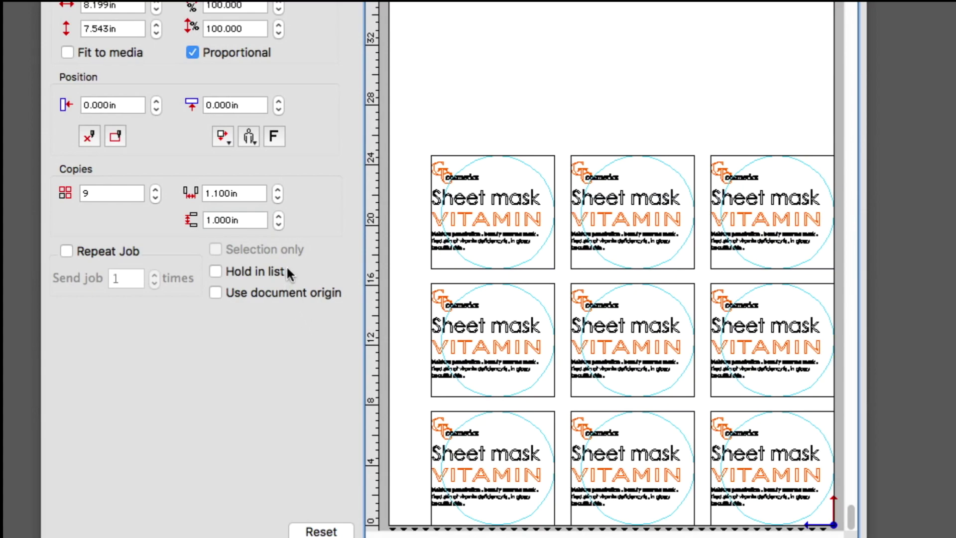
Step: Reset the copy count to 1
{"action": "double_click", "coordinate": [119, 194]}
{"action": "key", "text": "BackSpace"}
{"action": "type", "text": "1"}
{"action": "key", "text": "Tab"}
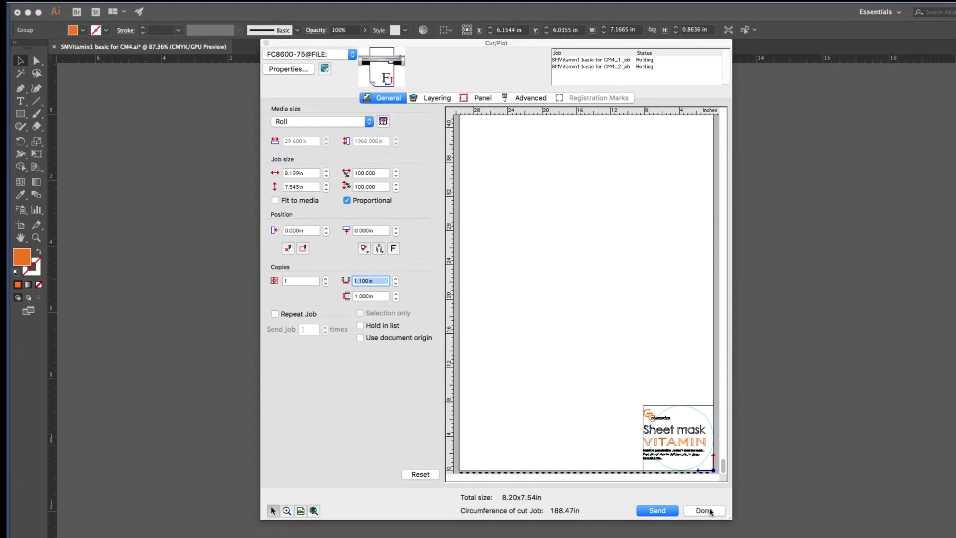
Step: Close the cut settings, select the VITAMIN text and reopen Cutting Master 4 Cut/Plot from the File menu
{"action": "left_click", "coordinate": [703, 510]}
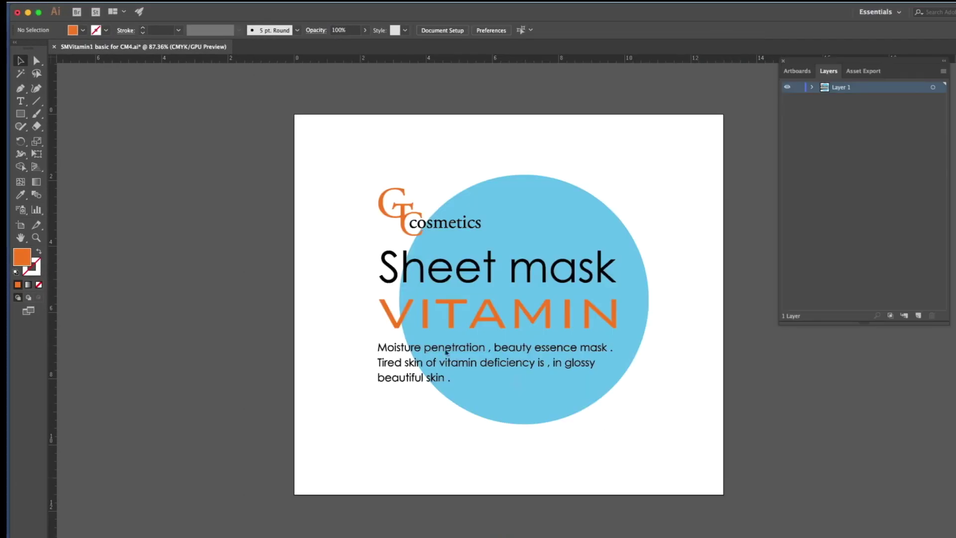
{"action": "left_click", "coordinate": [389, 313]}
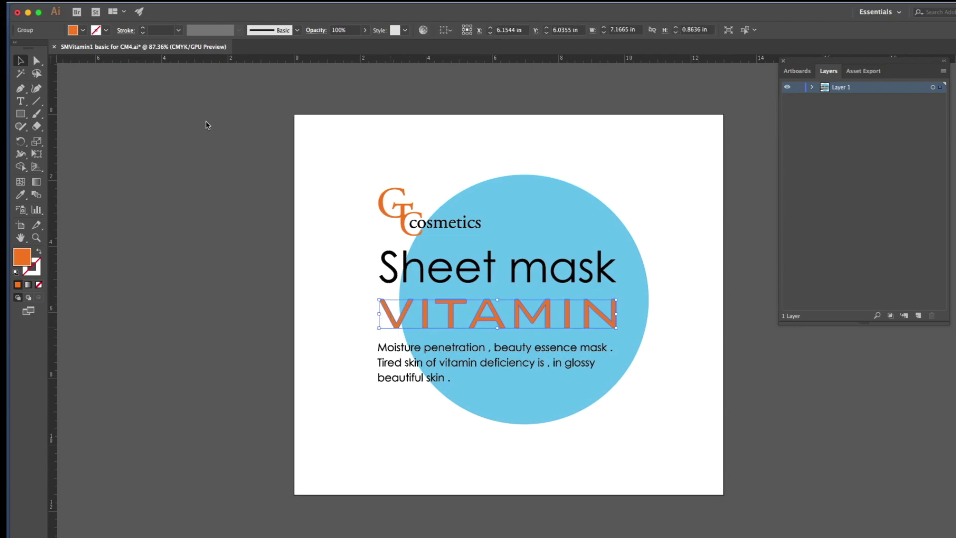
{"action": "left_click", "coordinate": [99, 2]}
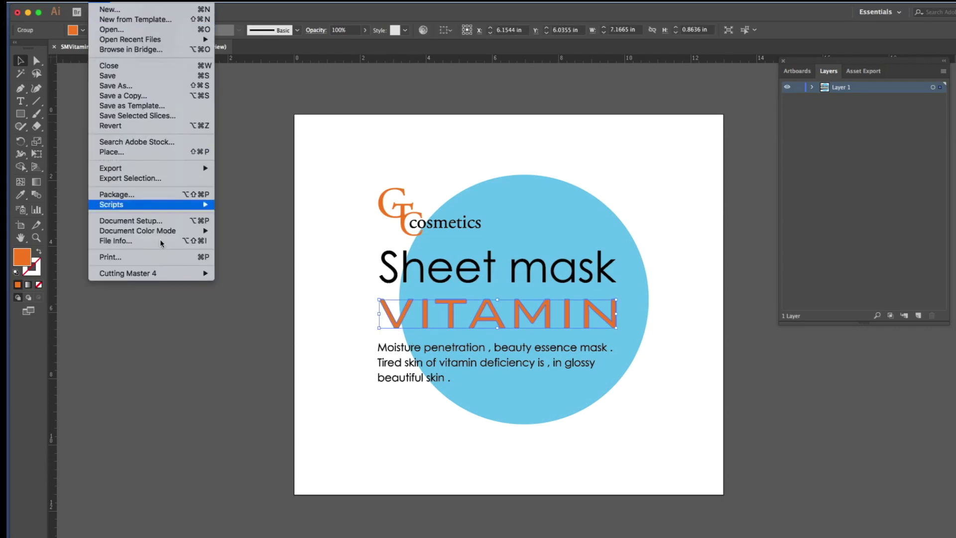
{"action": "mouse_move", "coordinate": [180, 273]}
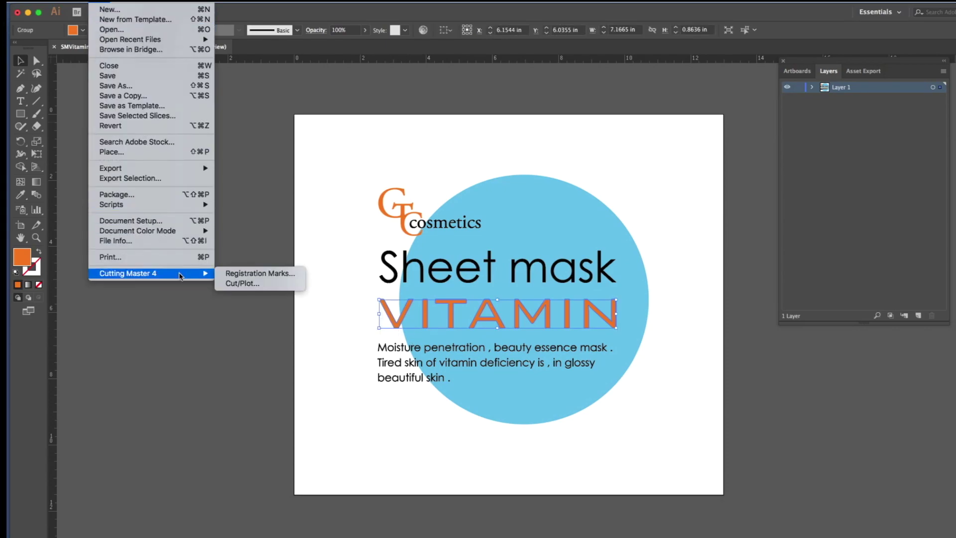
{"action": "left_click", "coordinate": [244, 284]}
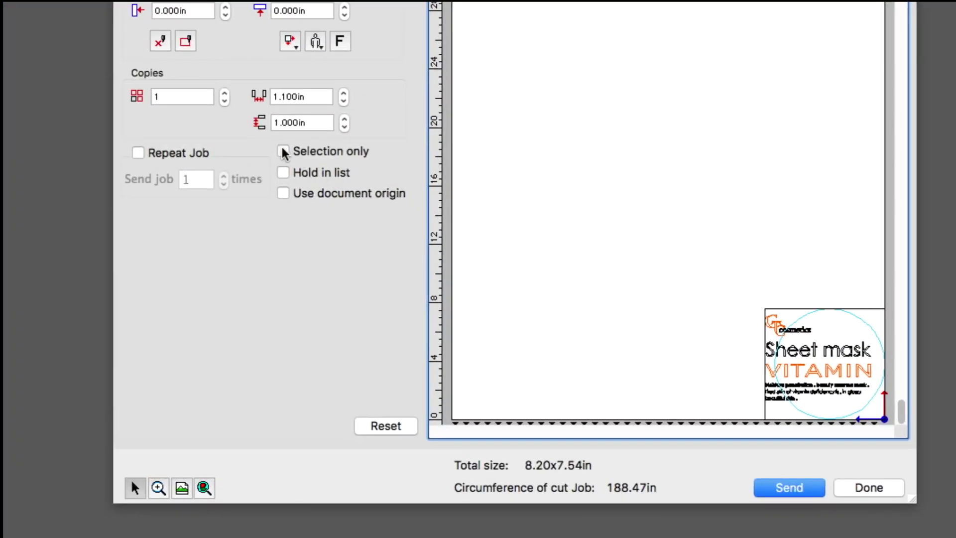
{"action": "left_click", "coordinate": [284, 152]}
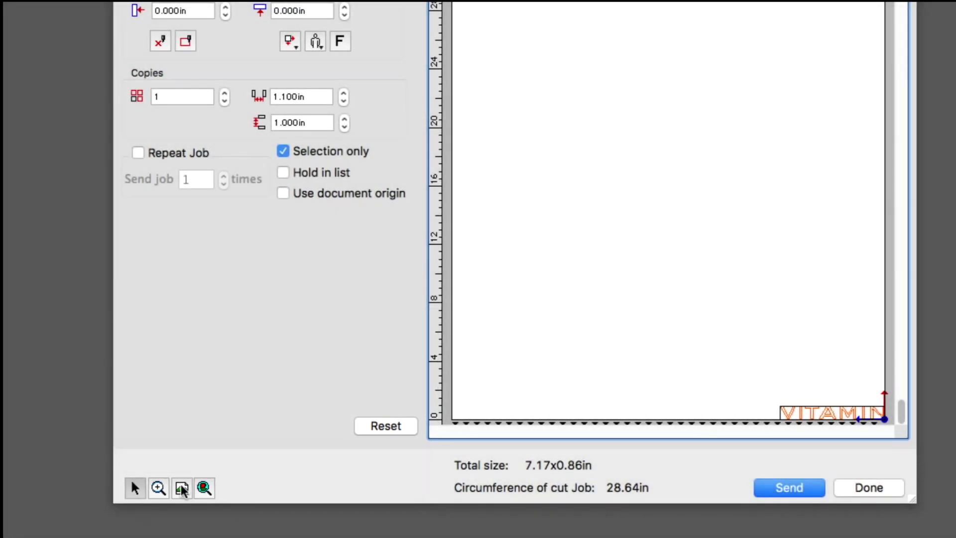
{"action": "left_click", "coordinate": [201, 488]}
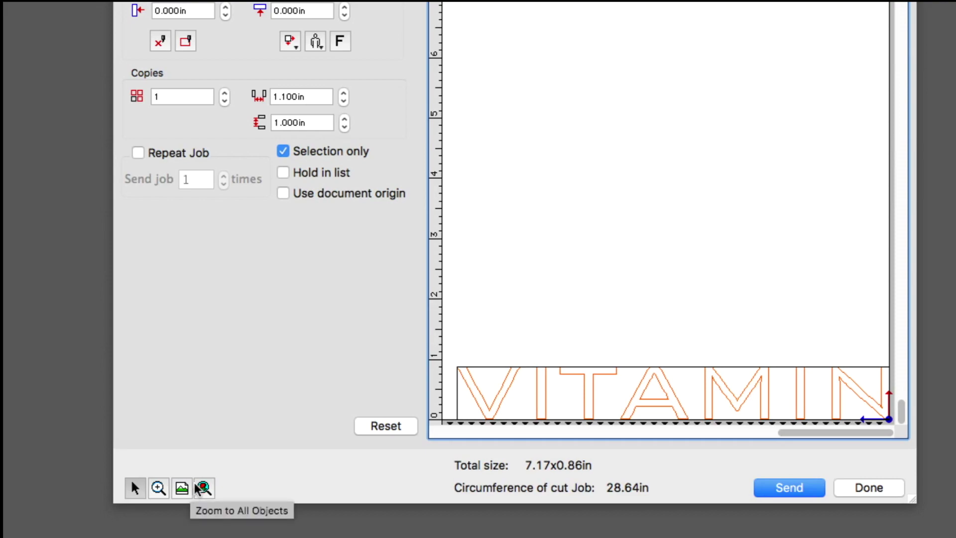
{"action": "left_click", "coordinate": [181, 488]}
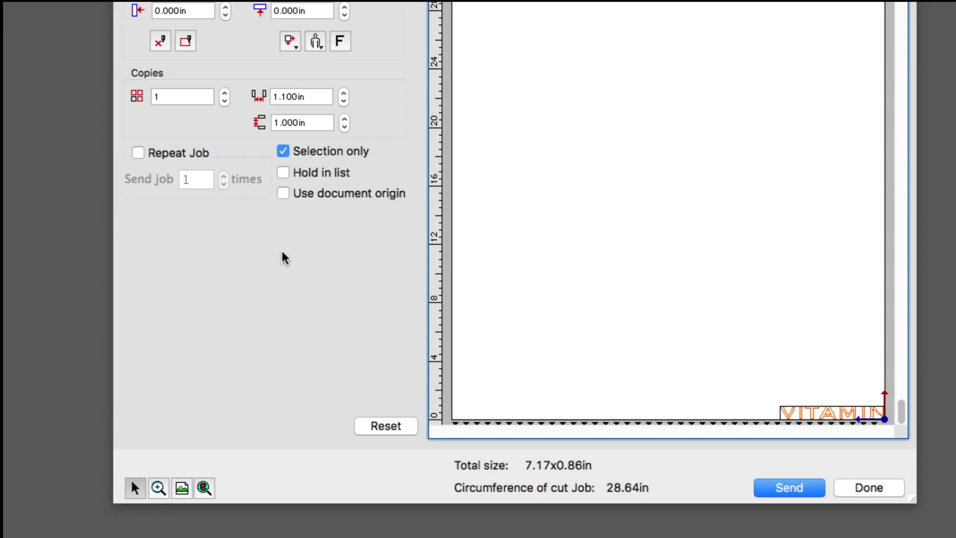
{"action": "left_click", "coordinate": [283, 152]}
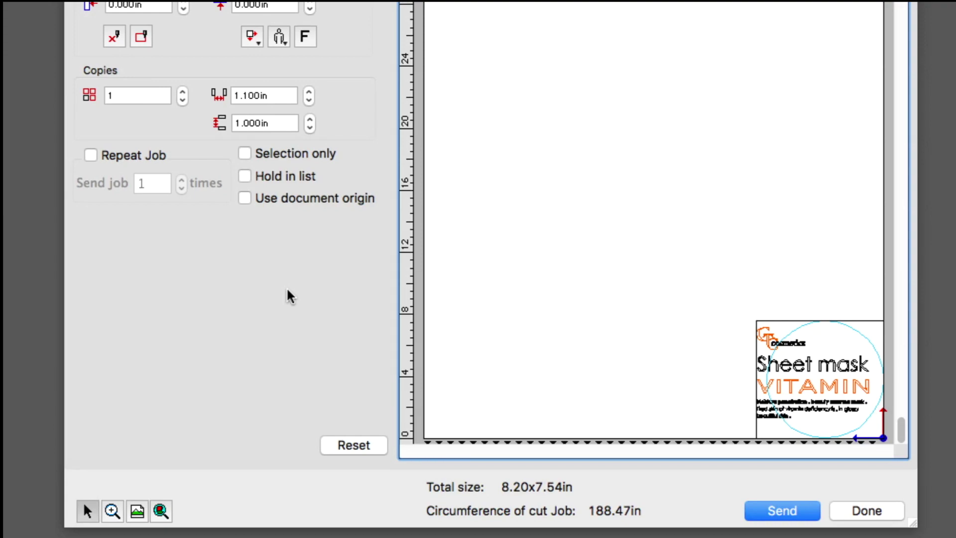
Step: Turn on Hold in list and send the job to the queue
{"action": "left_click", "coordinate": [246, 178]}
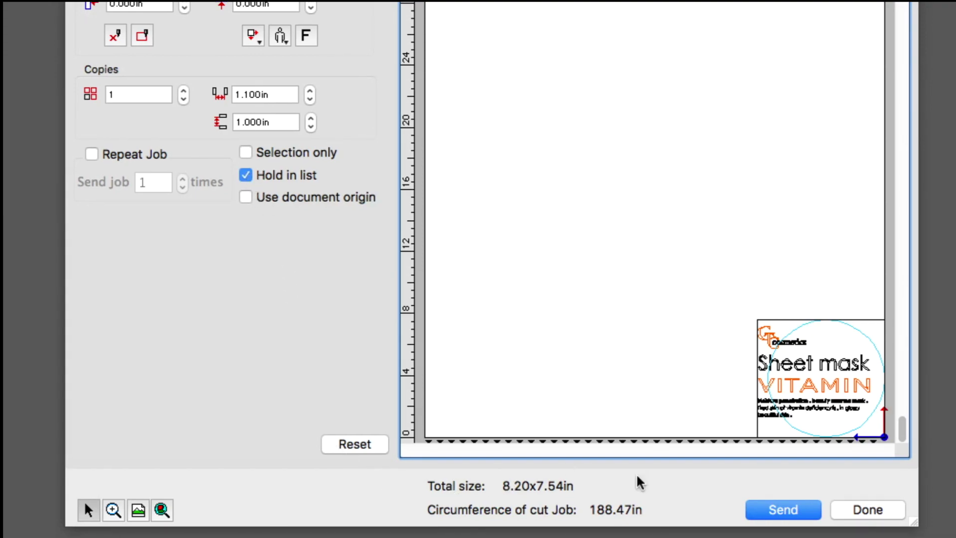
{"action": "left_click", "coordinate": [784, 510]}
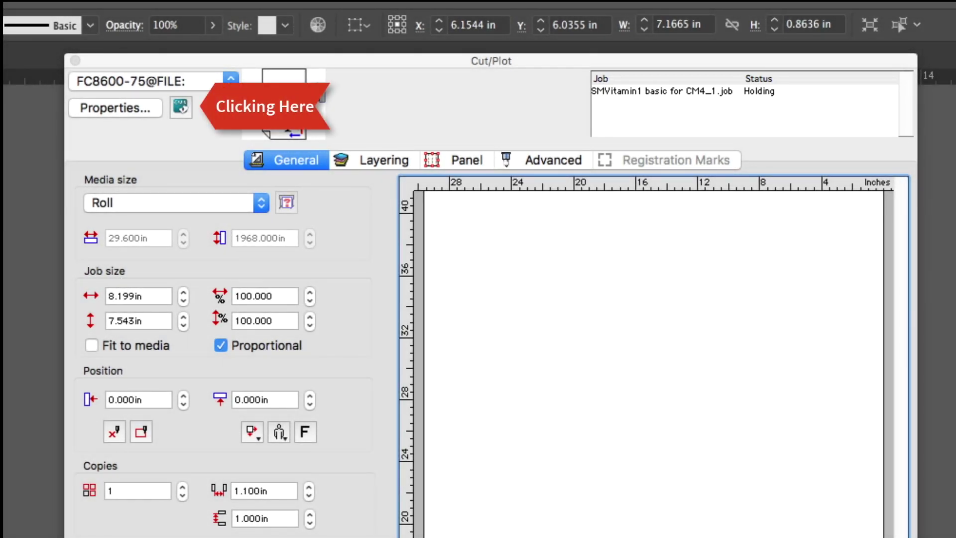
Step: Open the FC8600-75 queue, select the held SMVitamin1 job and send it to the cutter
{"action": "left_click", "coordinate": [178, 108]}
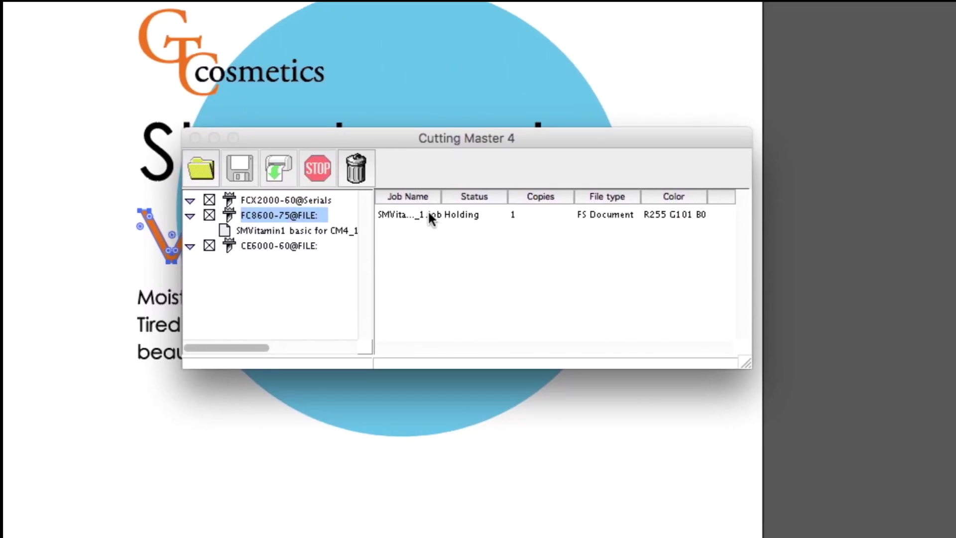
{"action": "left_click", "coordinate": [509, 462]}
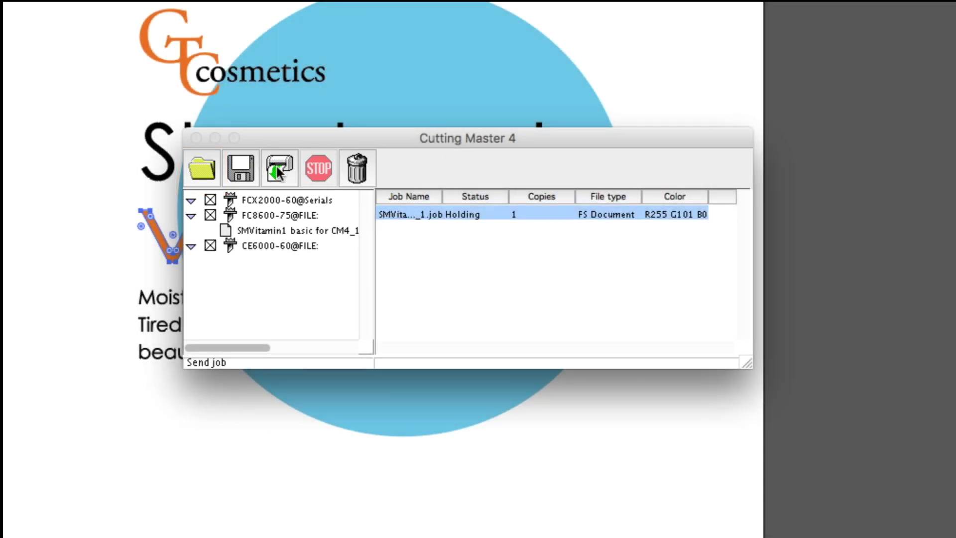
{"action": "left_click", "coordinate": [278, 172]}
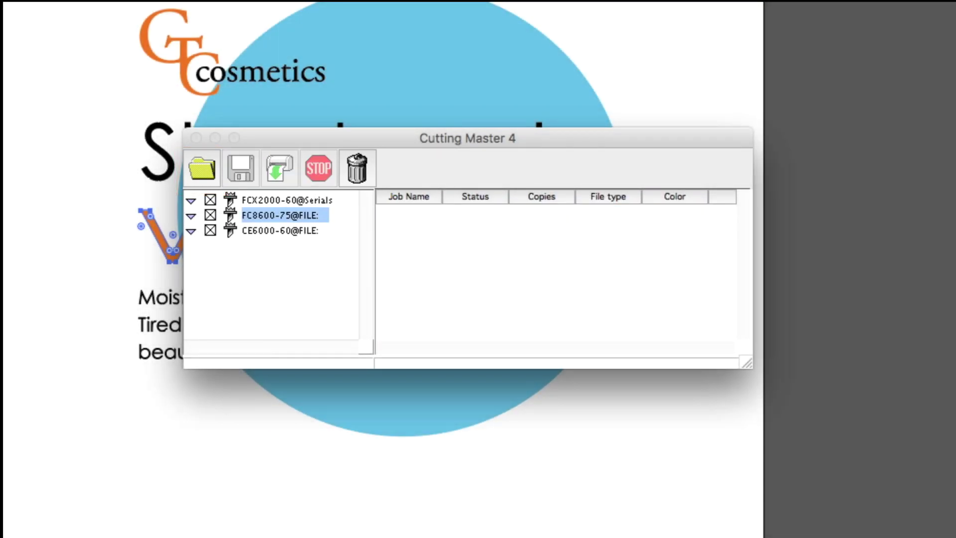